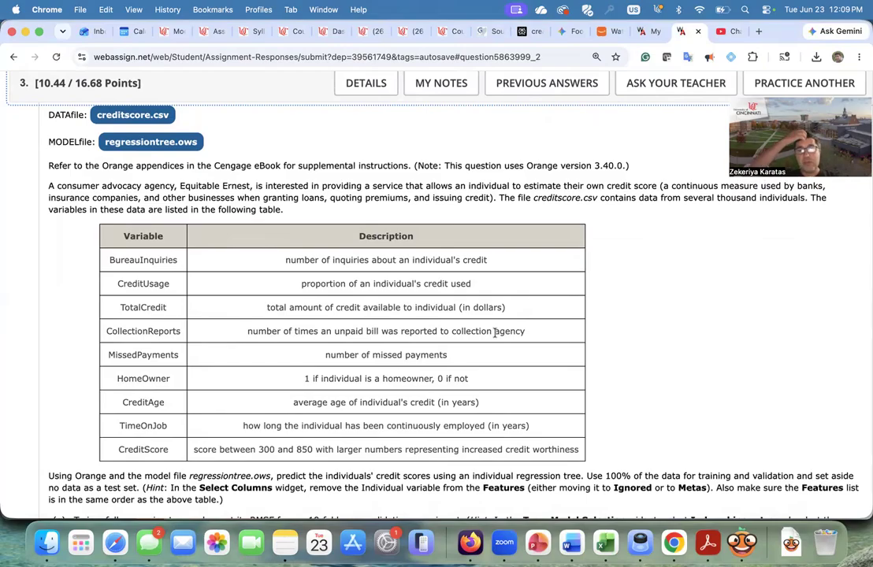
- Read the assignment's variable table and instructions for the regression tree question
scroll(532, 411, "down", 3)
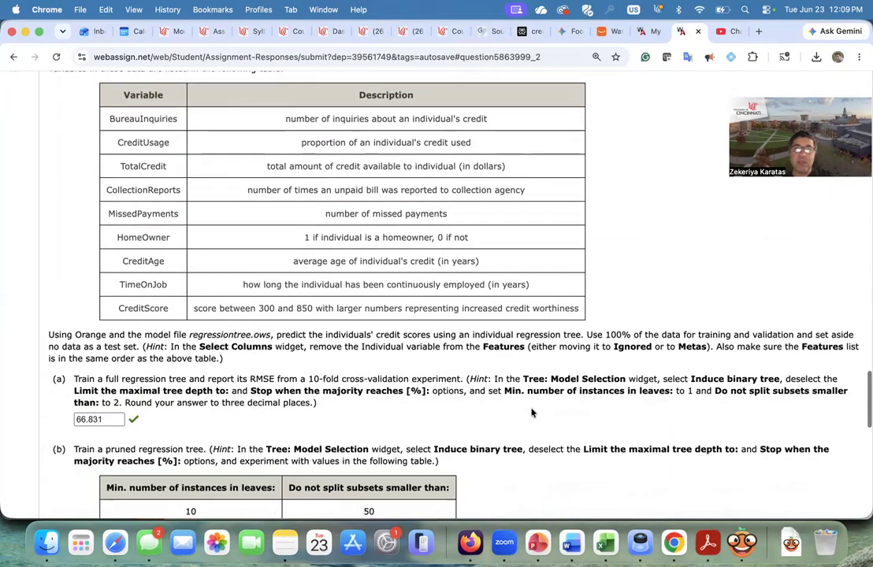
scroll(531, 413, "up", 3)
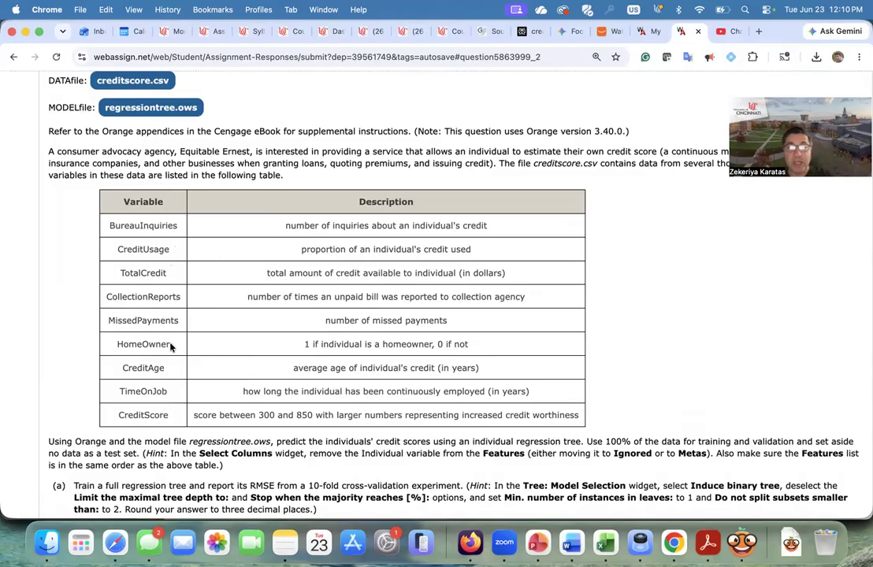
left_click(146, 109)
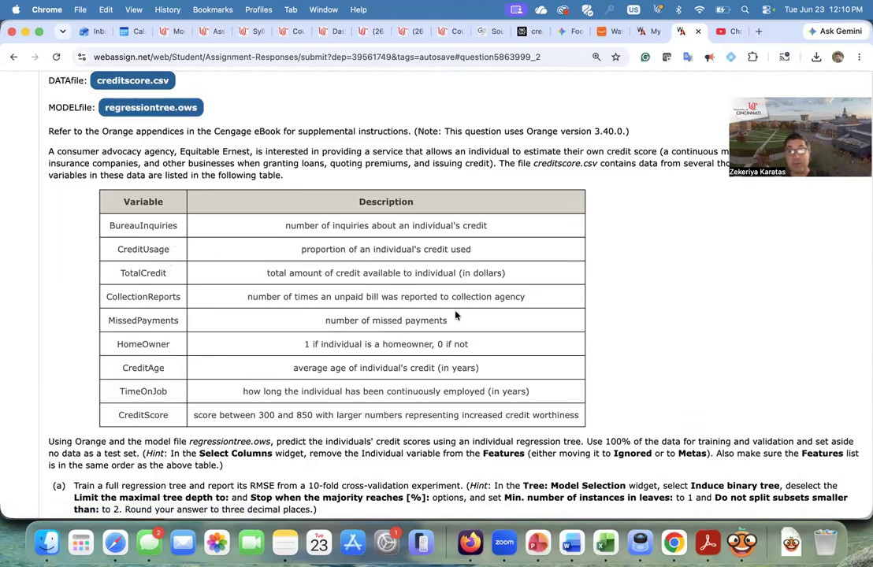
scroll(457, 313, "down", 2)
scroll(638, 407, "up", 2)
scroll(626, 410, "down", 2)
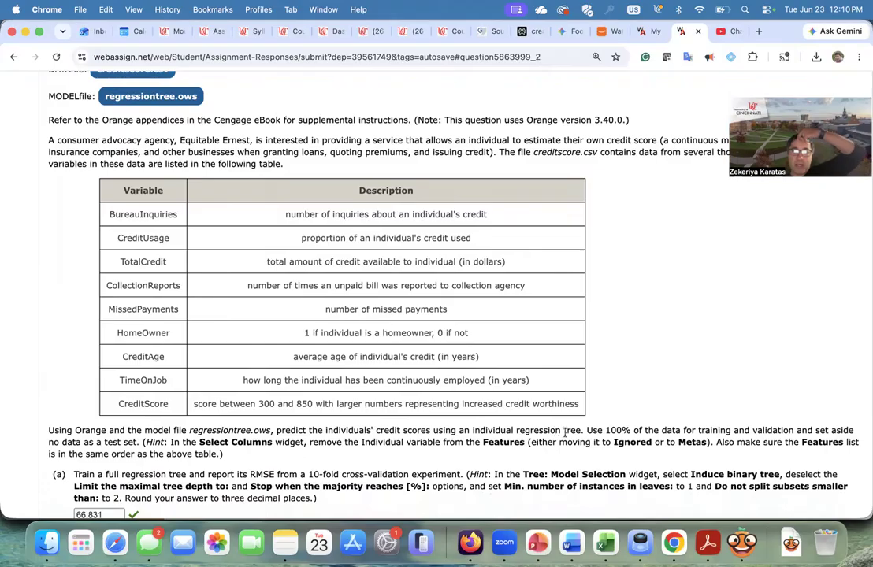
- Switch to Orange and load creditscore (1).csv into the CSV File Import widget of the workflow
left_click(741, 542)
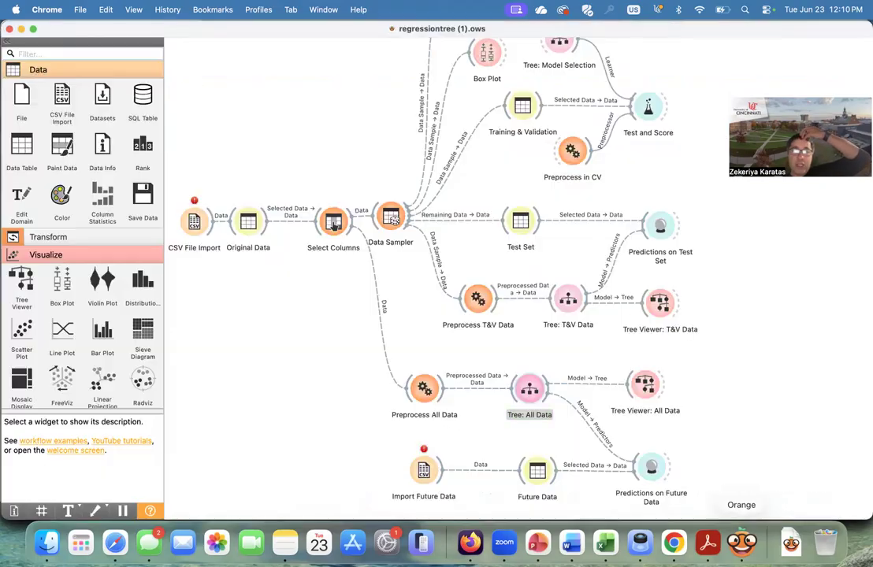
double_click(194, 222)
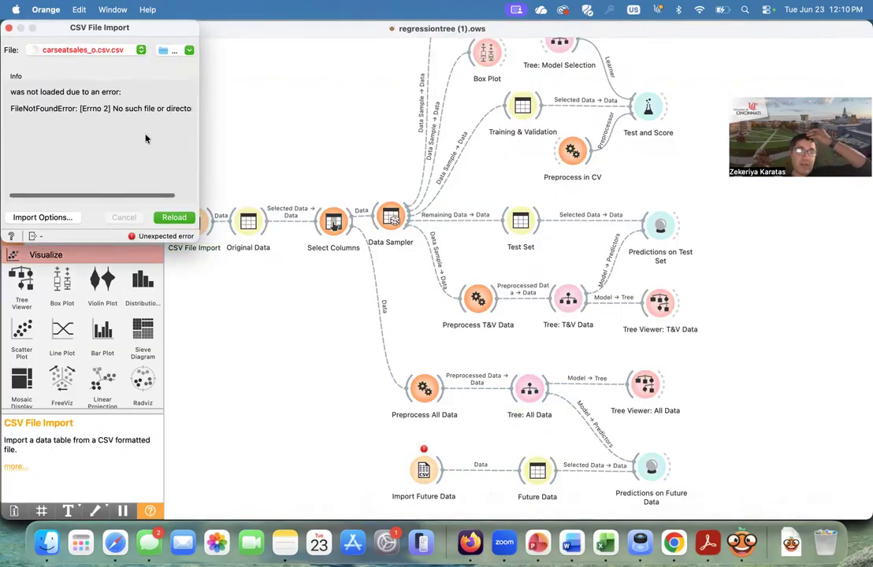
left_click(79, 48)
left_click(83, 108)
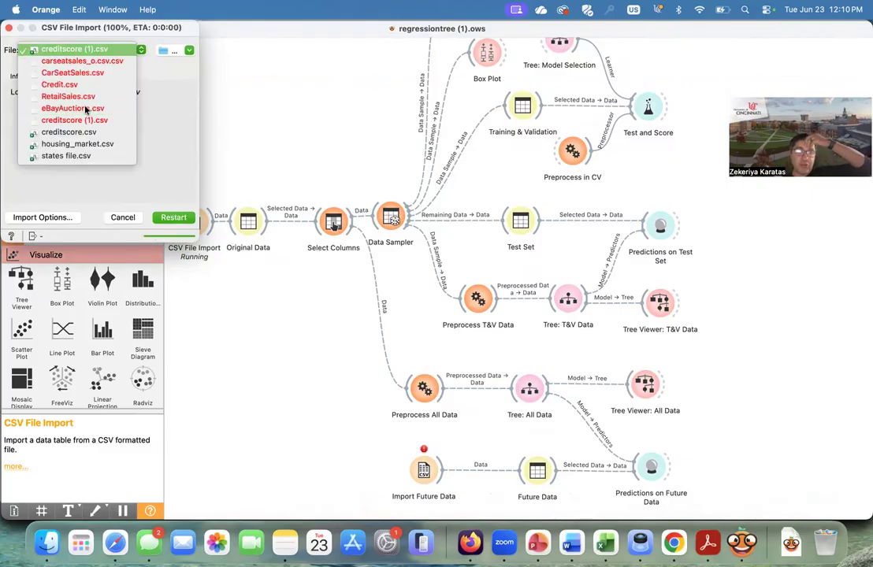
left_click(228, 268)
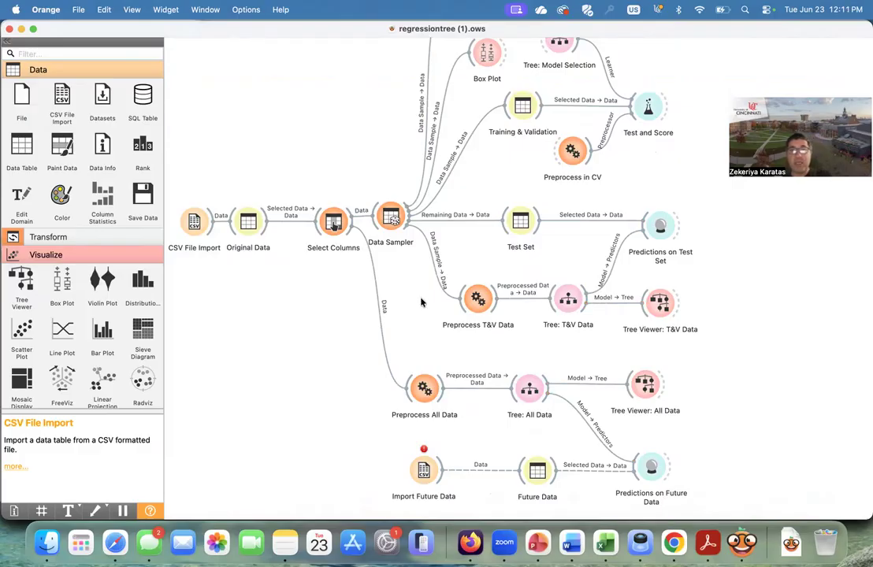
- Inspect the Select Columns widget's ignored, feature and target variable assignments
scroll(423, 302, "up", 3)
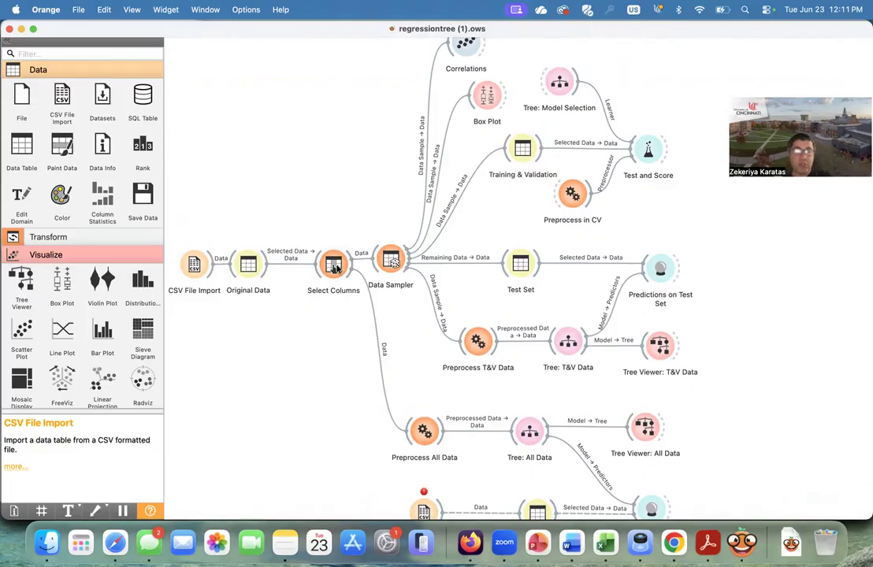
double_click(340, 272)
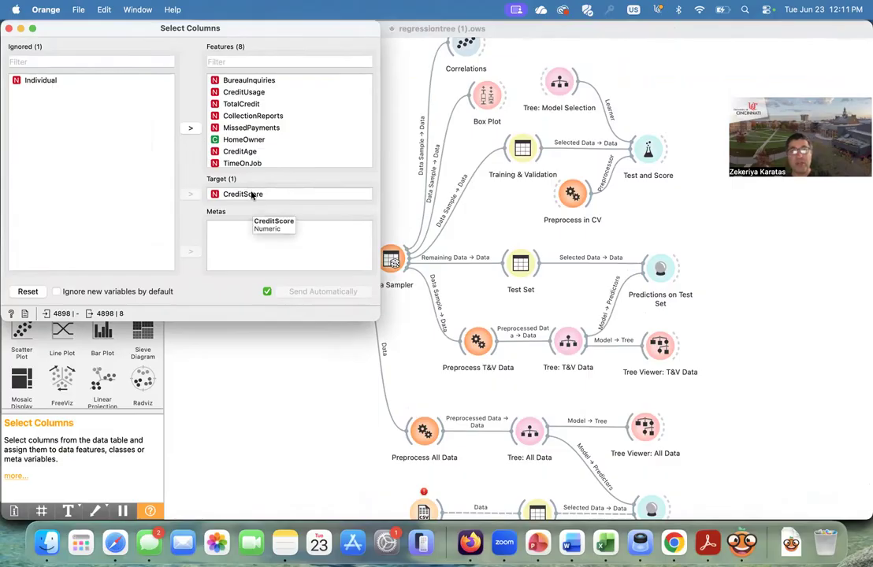
mouse_move(252, 197)
left_mouse_down()
mouse_move(267, 156)
mouse_move(253, 194)
left_mouse_up()
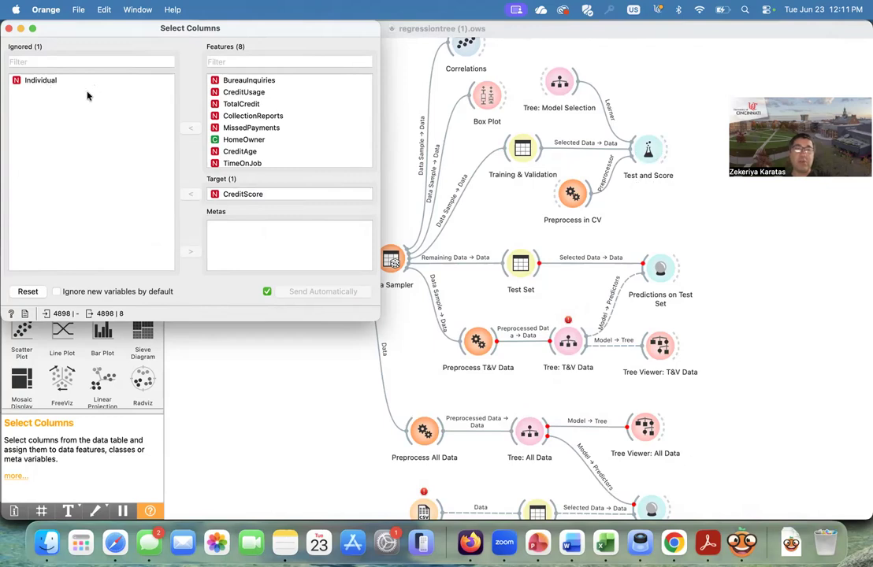
left_click(8, 29)
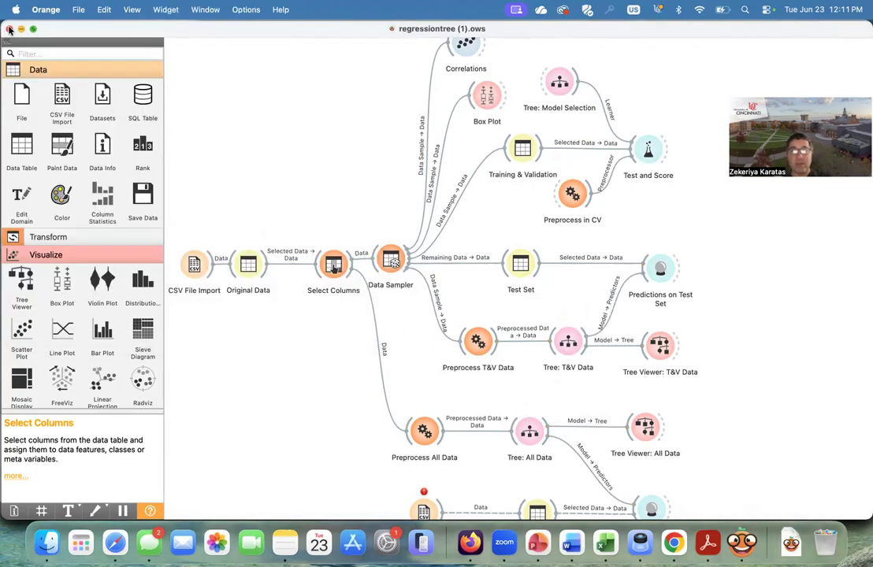
- Set the Data Sampler to a fixed proportion of 100% of the data and resample
left_click(673, 542)
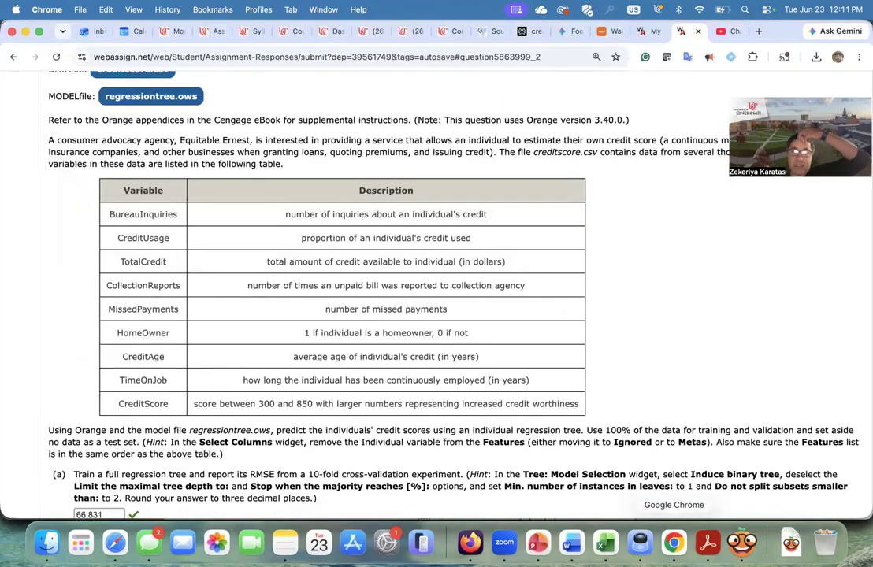
scroll(639, 480, "down", 1)
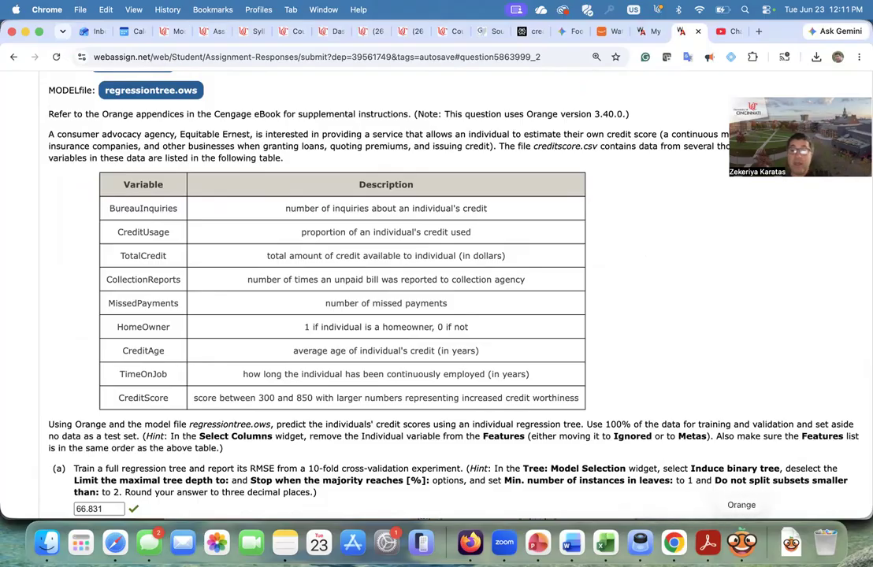
left_click(790, 542)
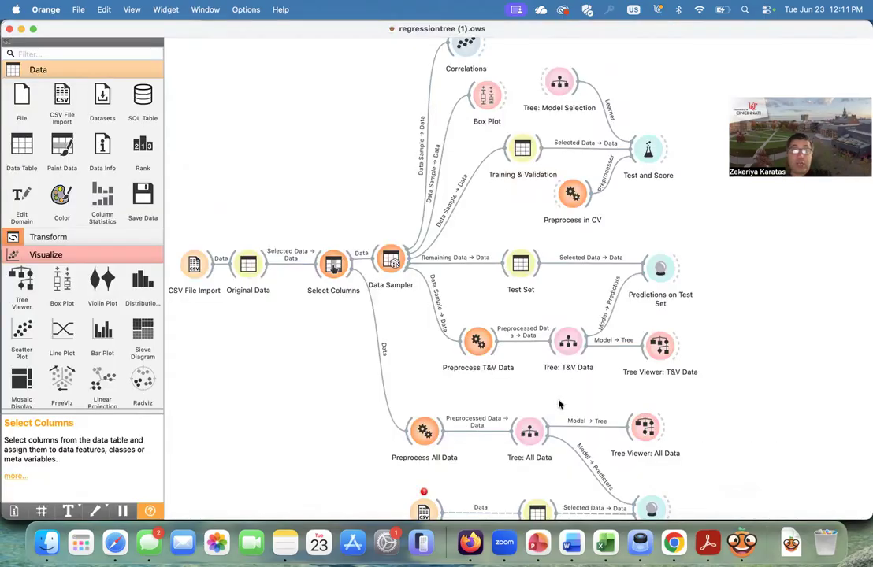
double_click(392, 261)
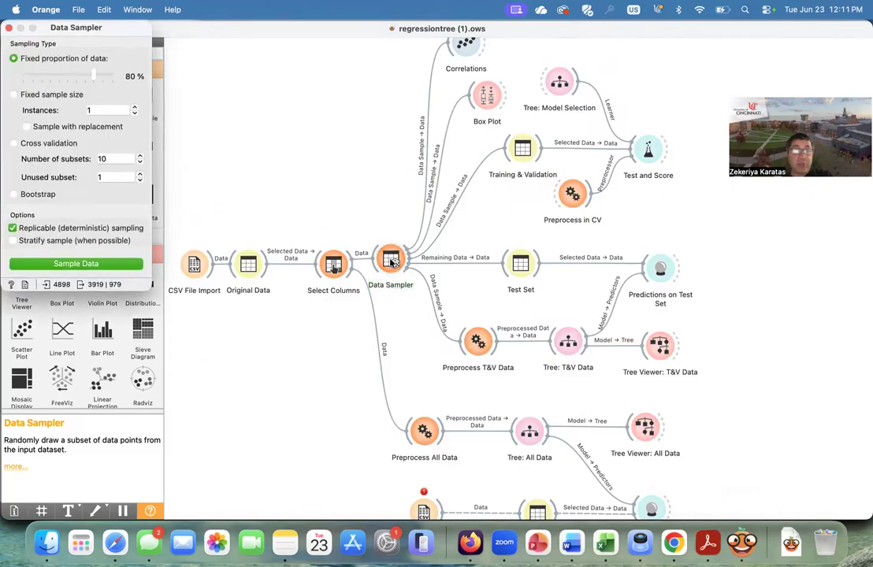
left_click_drag(93, 73, 95, 72)
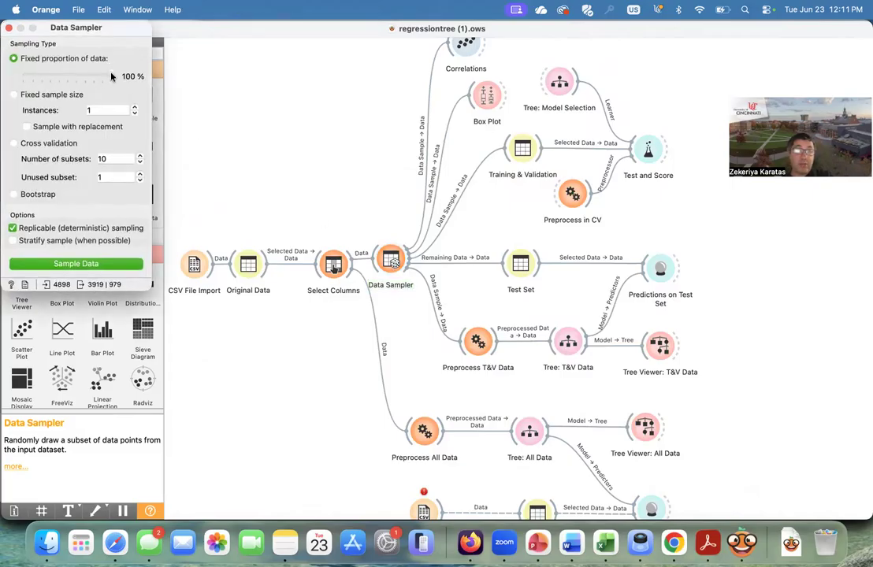
left_click(86, 266)
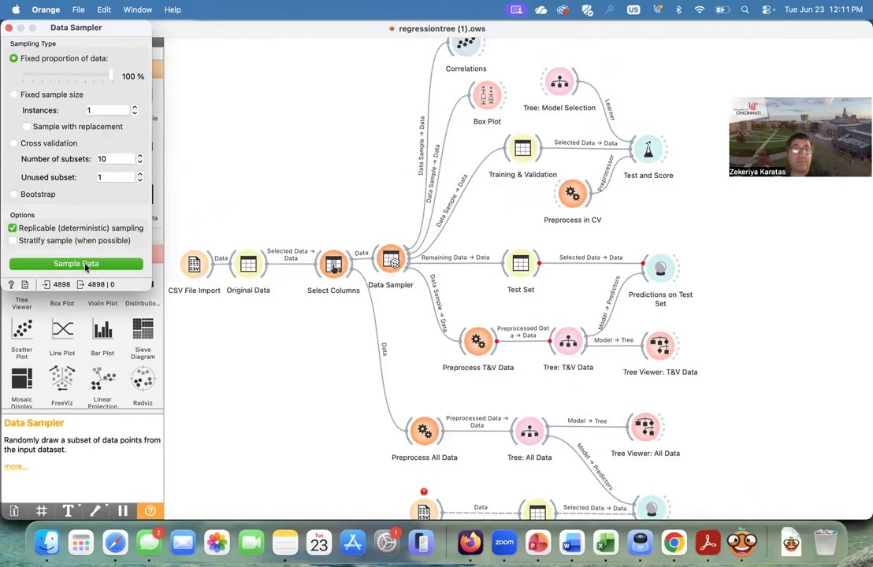
left_click(10, 27)
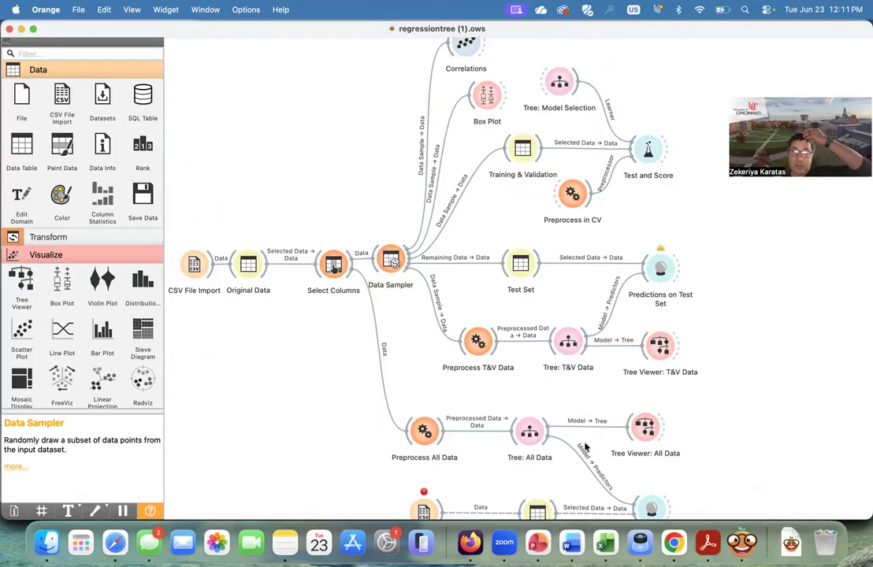
- In Tree: Model Selection, set minimum instances in leaves to 1 and do-not-split subsets smaller than to 2
left_click(673, 542)
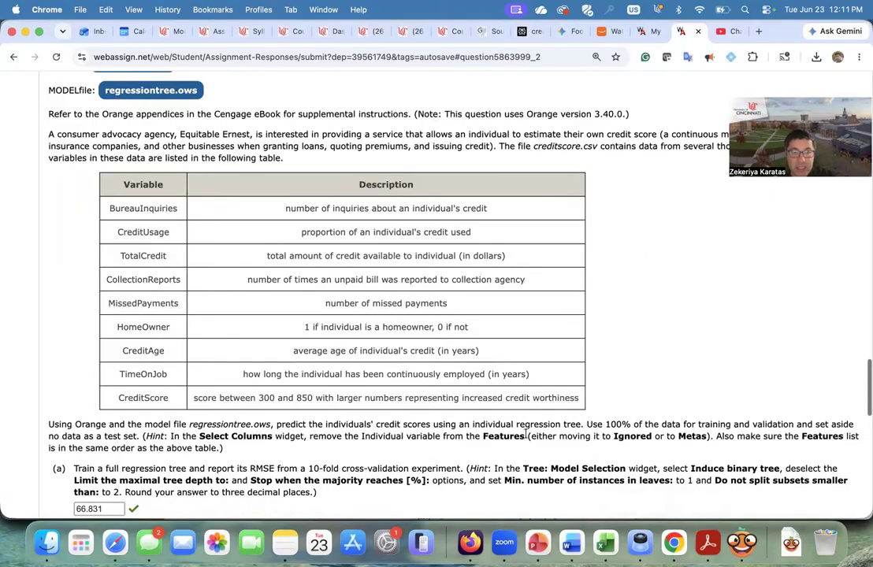
scroll(525, 434, "up", 1)
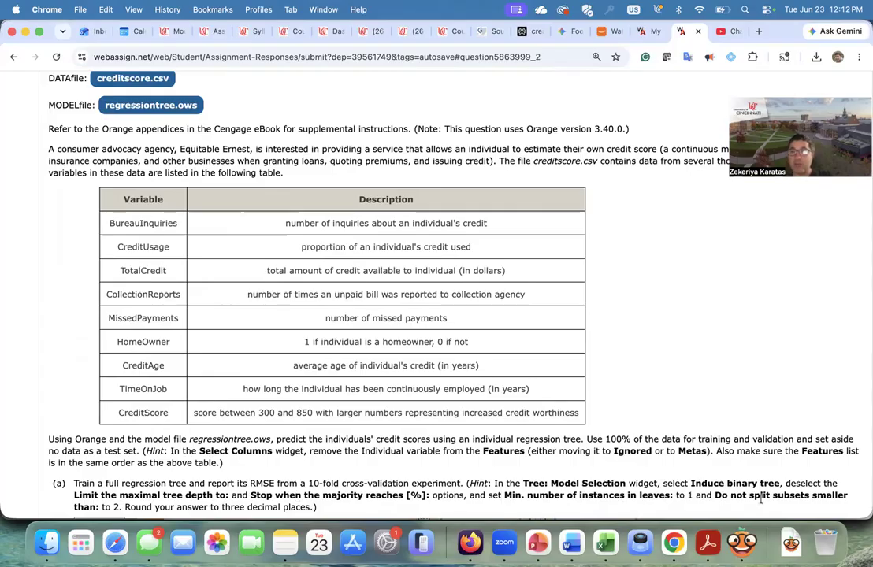
scroll(696, 494, "down", 1)
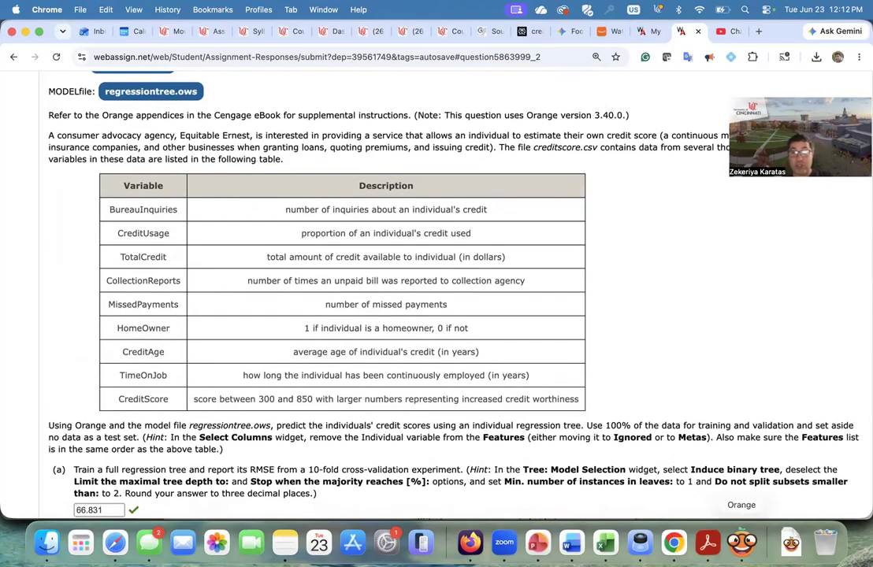
left_click(741, 542)
scroll(522, 242, "up", 2)
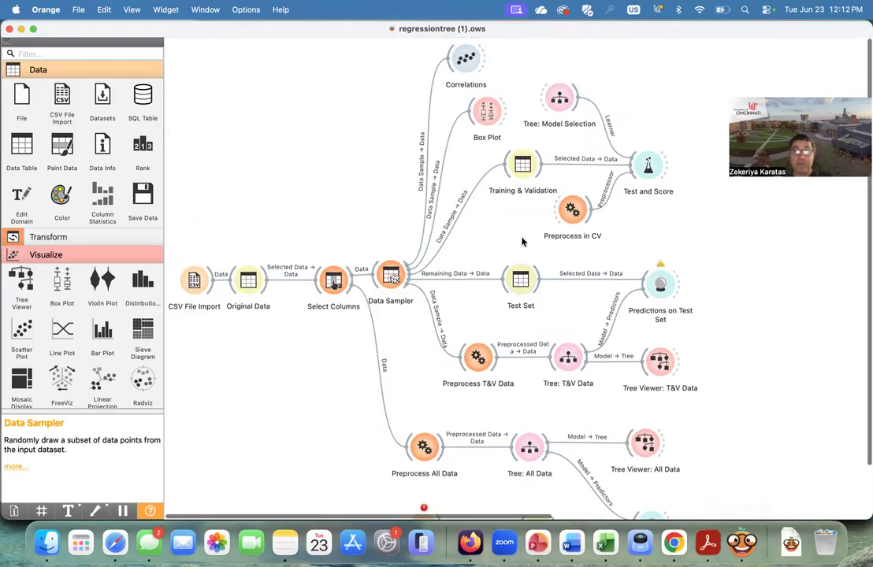
double_click(558, 108)
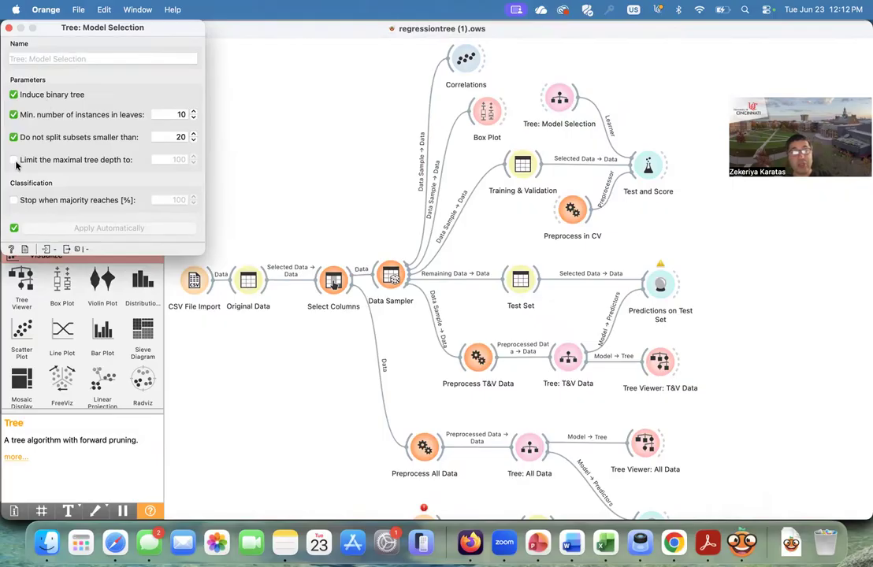
left_click(174, 114)
key("BackSpace")
left_click(184, 137)
key("BackSpace")
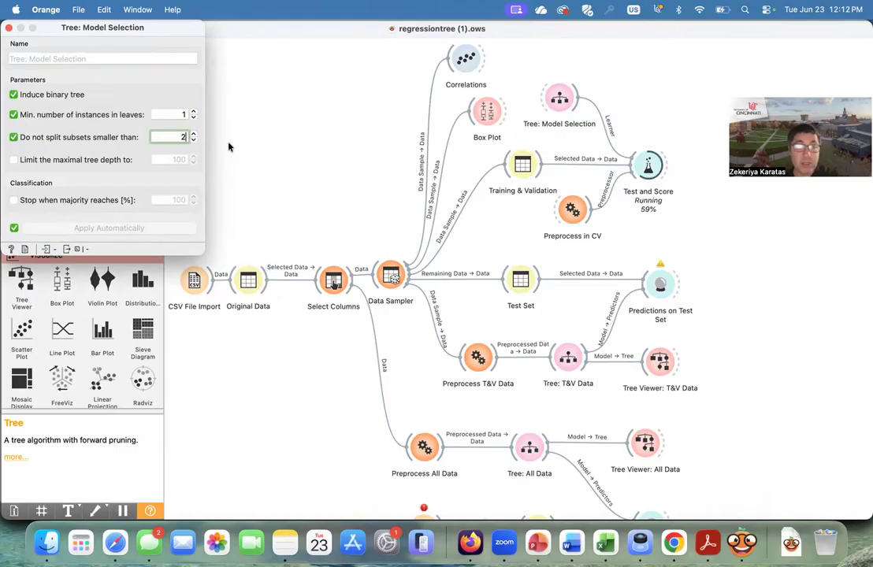
left_click(230, 144)
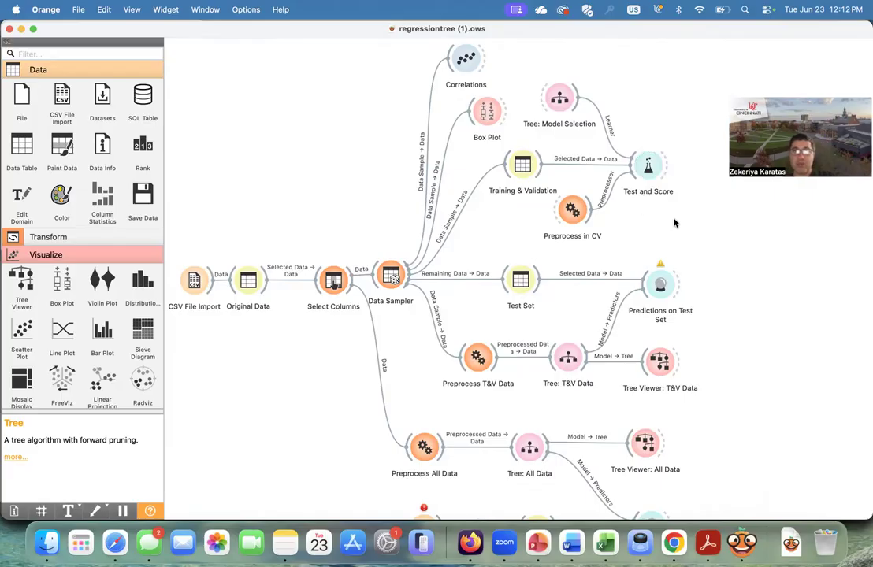
- Open Test and Score to check the tree's cross-validation RMSE
double_click(645, 170)
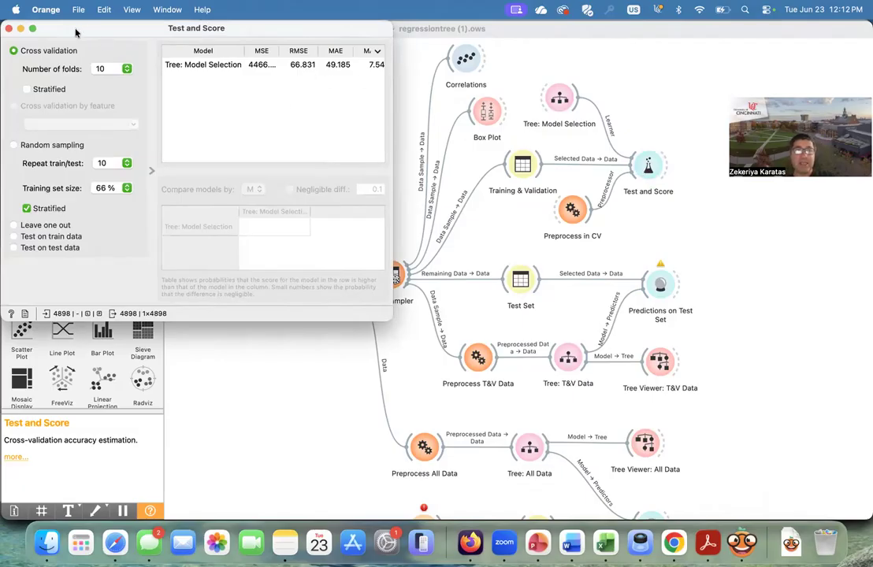
left_click_drag(77, 33, 78, 74)
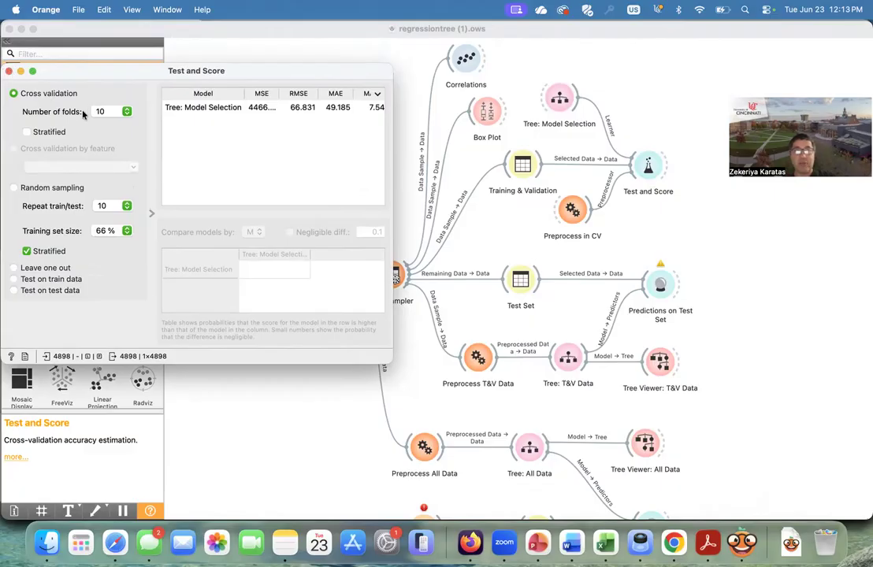
left_click(9, 71)
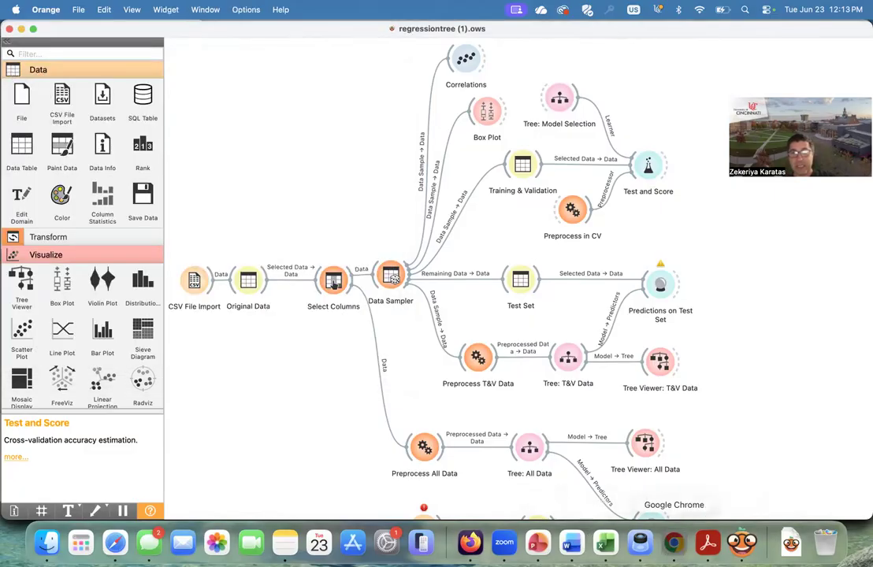
- Return to the browser and read part (b) with its table of pruning parameter combinations
left_click(673, 543)
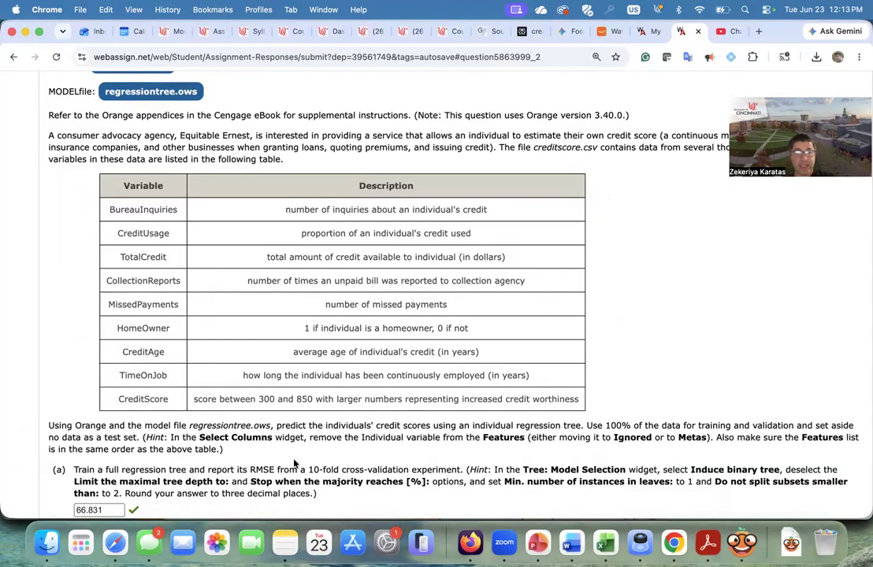
scroll(295, 464, "down", 1)
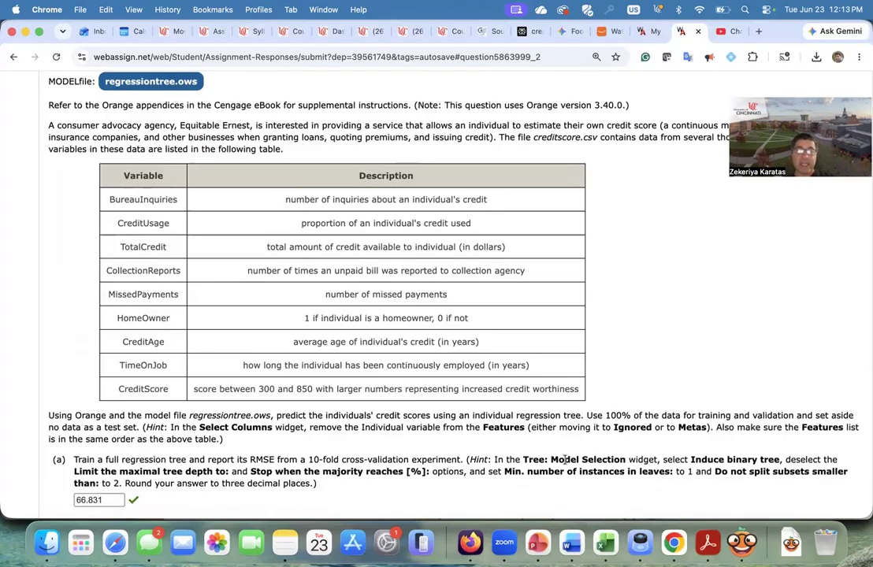
scroll(565, 459, "down", 3)
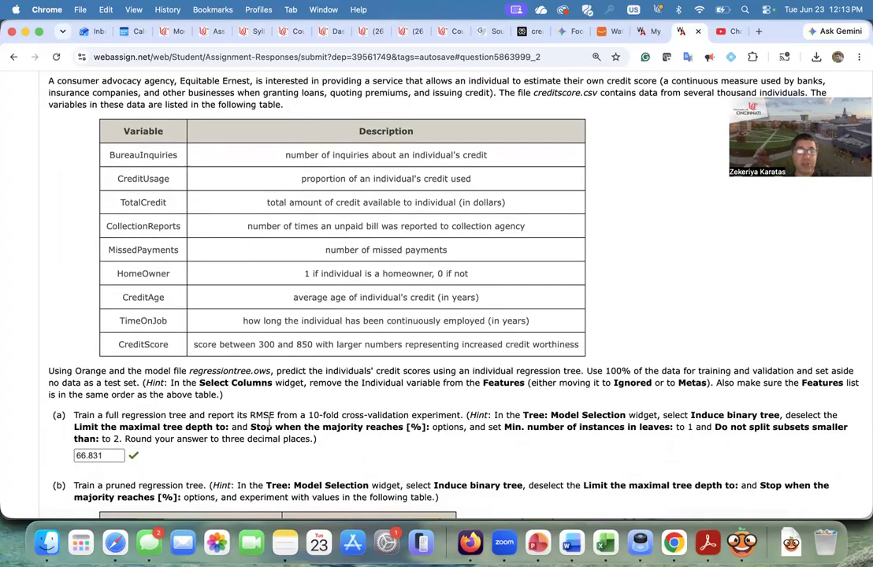
scroll(110, 454, "down", 4)
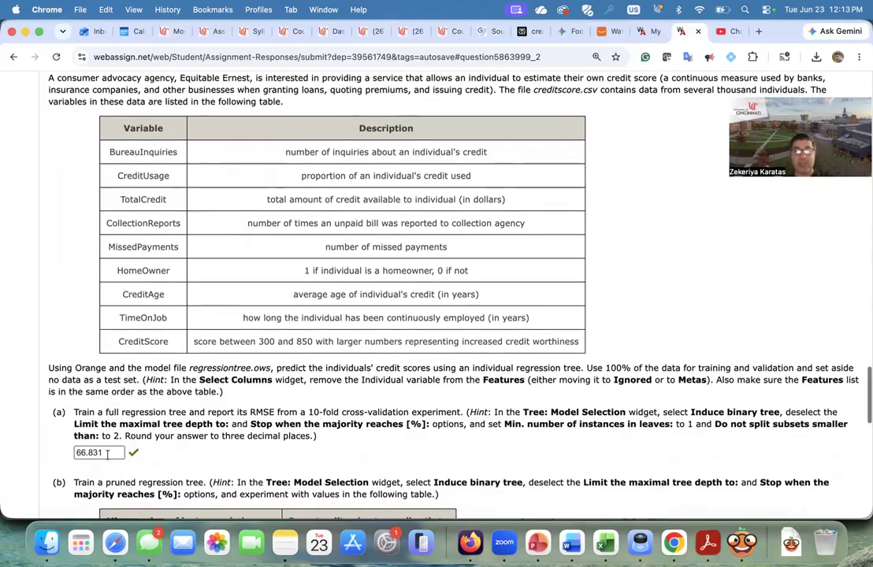
scroll(108, 455, "down", 10)
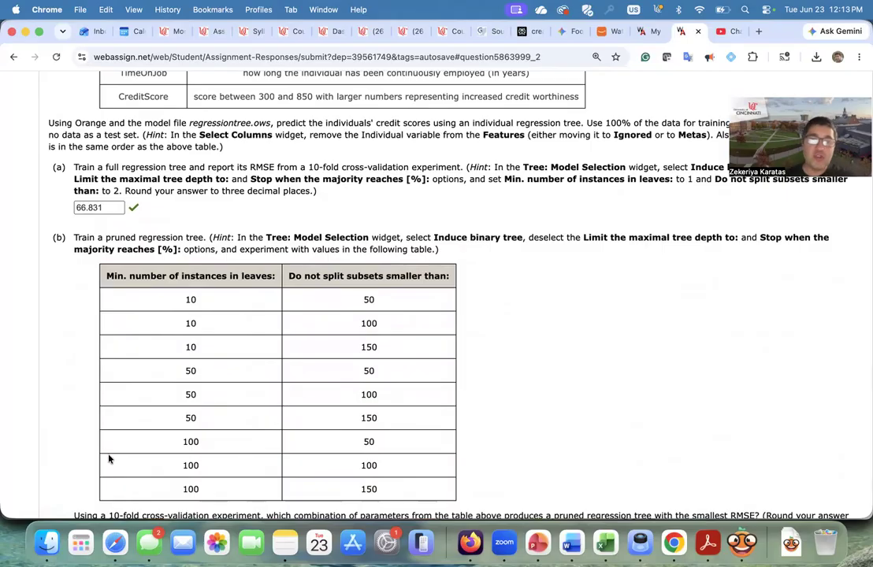
scroll(446, 372, "down", 3)
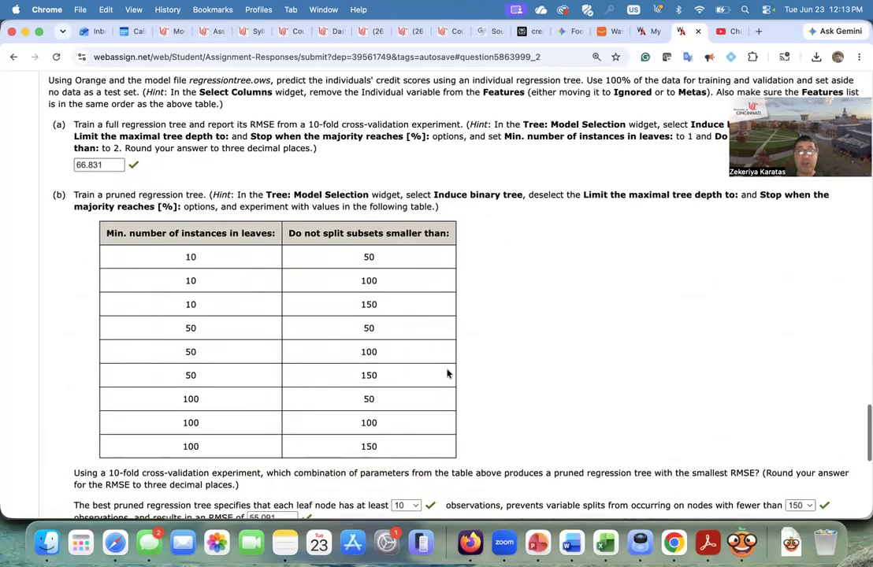
- In Tree: Model Selection, set minimum instances in leaves to 10 and do-not-split subsets smaller than to 50
scroll(446, 373, "up", 1)
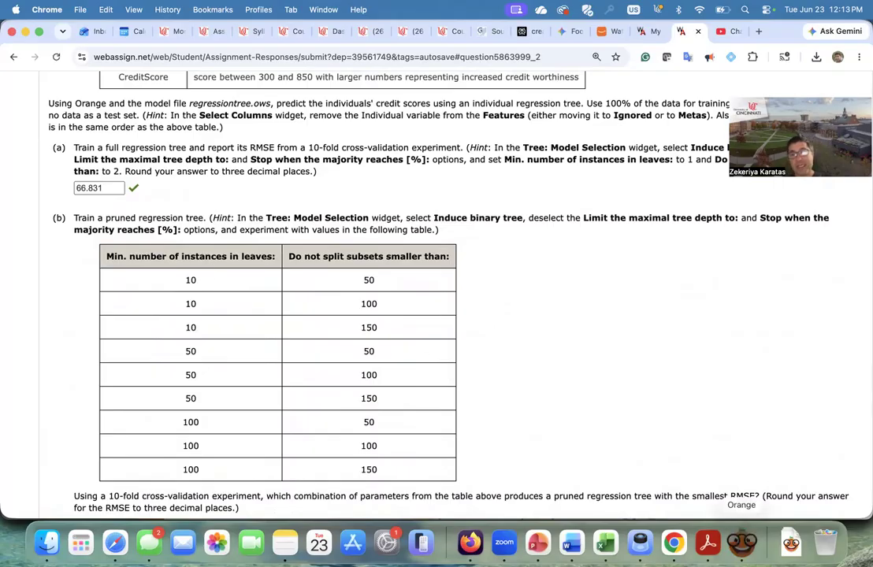
left_click(741, 542)
left_click(560, 99)
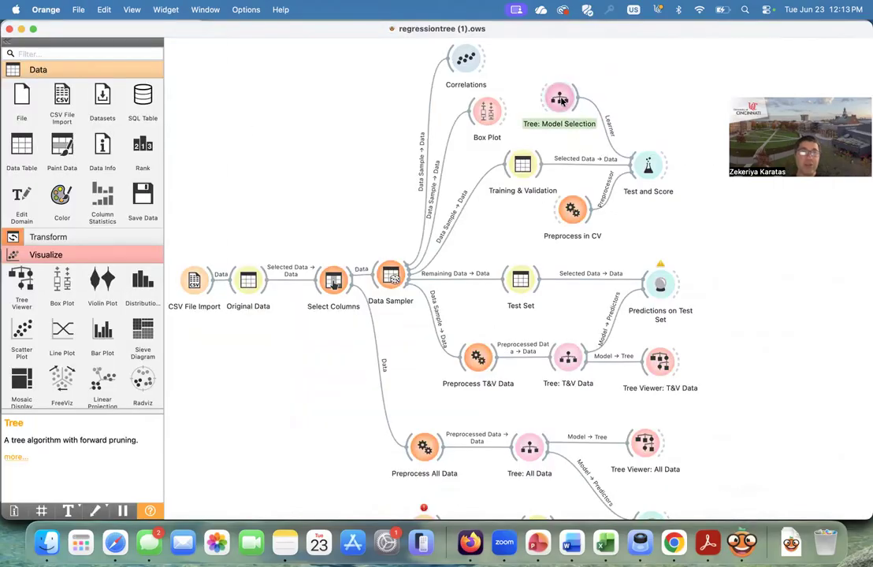
double_click(561, 99)
left_click(183, 115)
type("0")
double_click(184, 137)
type("50")
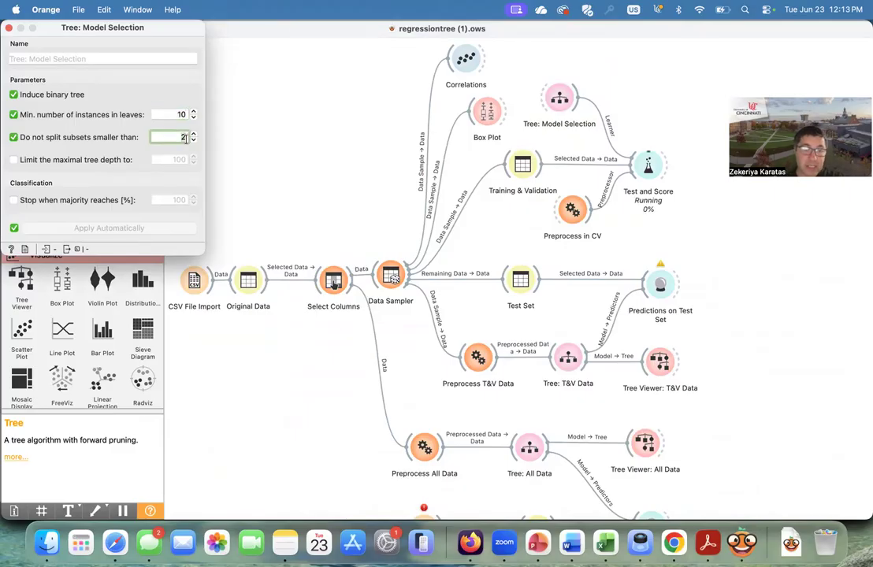
left_click(200, 165)
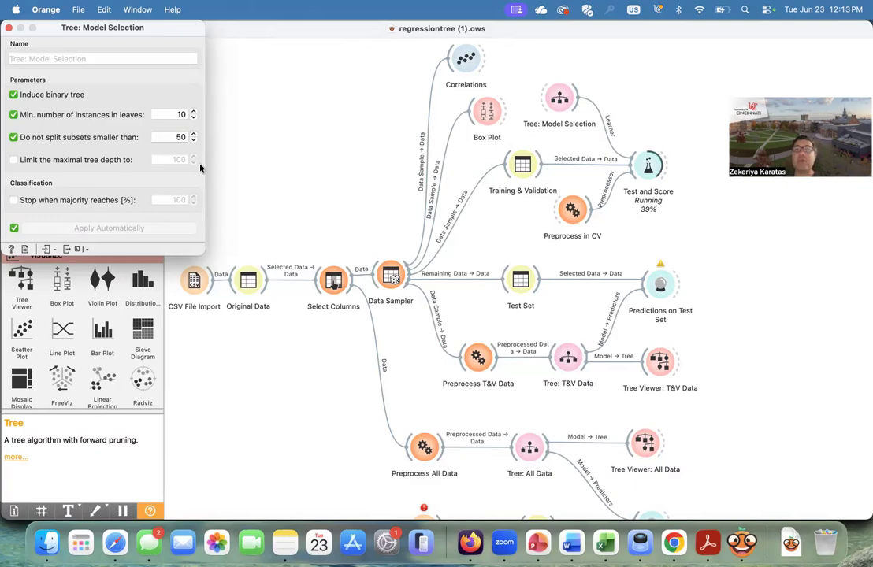
- Open Test and Score to check the cross-validation RMSE, and review part (b)'s parameter table in the browser
double_click(648, 165)
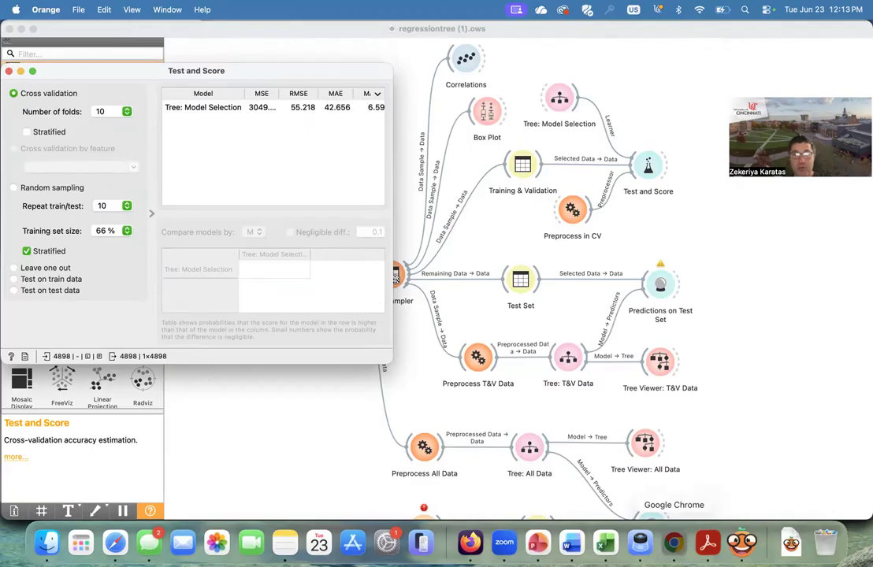
left_click(673, 542)
scroll(622, 420, "up", 1)
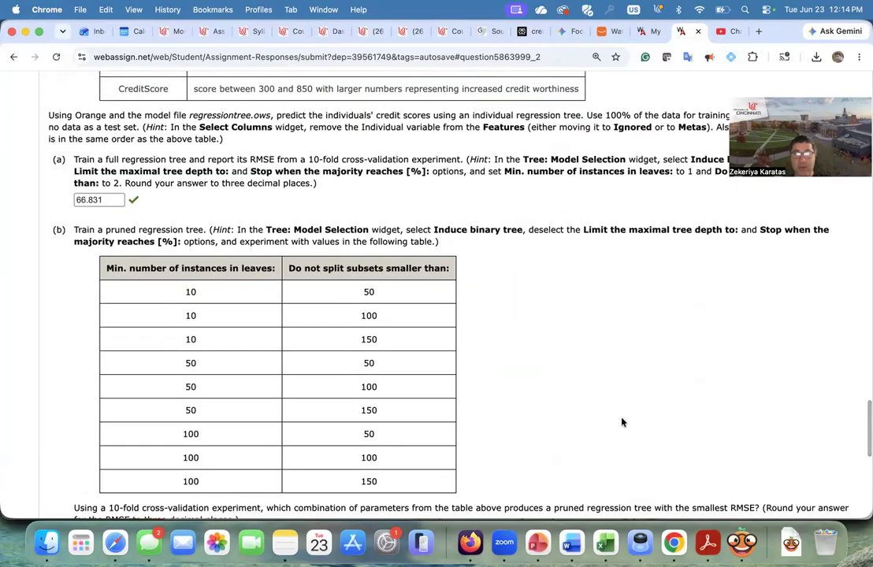
scroll(622, 423, "down", 1)
scroll(622, 422, "up", 1)
scroll(621, 423, "down", 1)
scroll(621, 422, "up", 2)
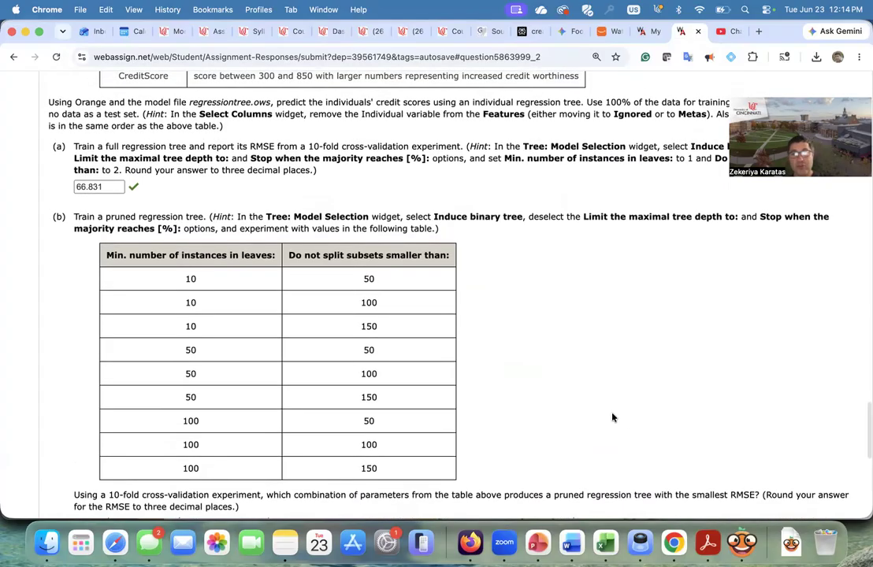
scroll(613, 418, "down", 1)
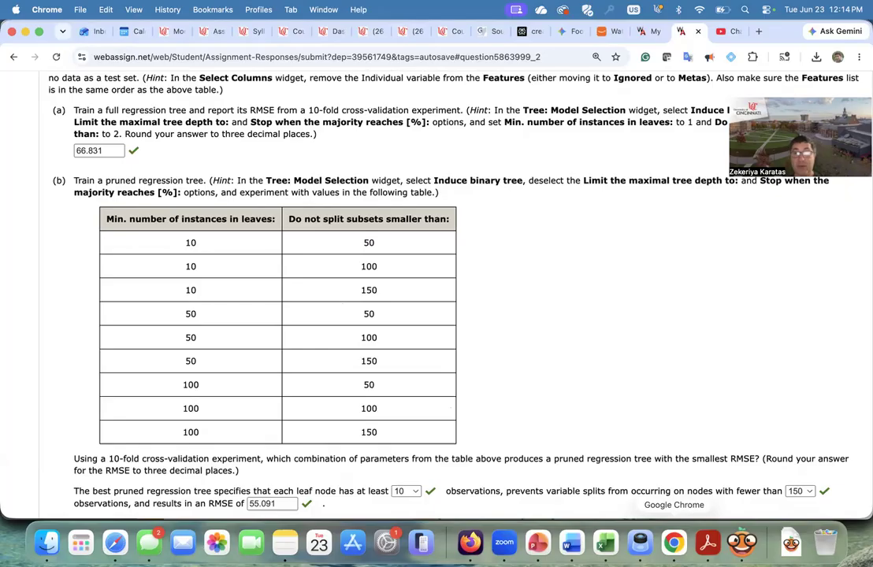
- In Tree: Model Selection, set do-not-split subsets smaller than to 150
left_click(742, 542)
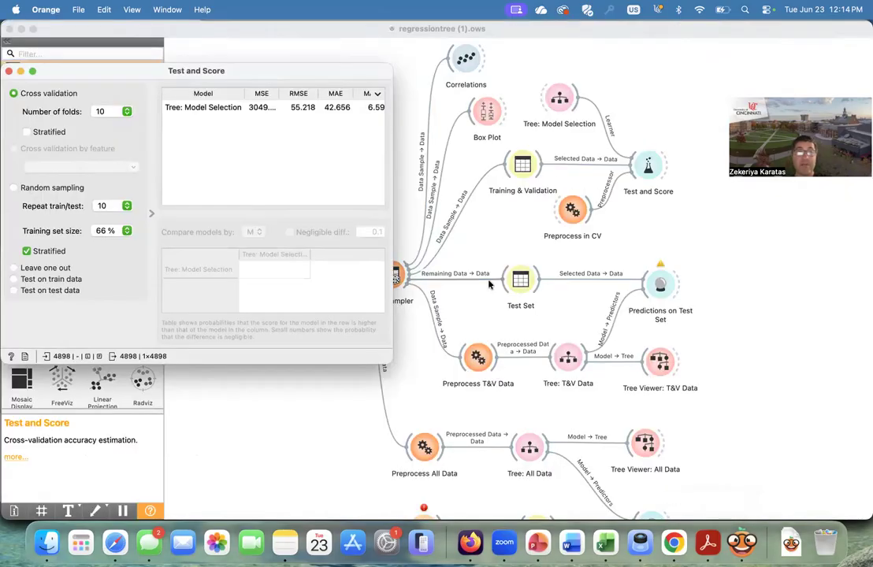
left_click(8, 71)
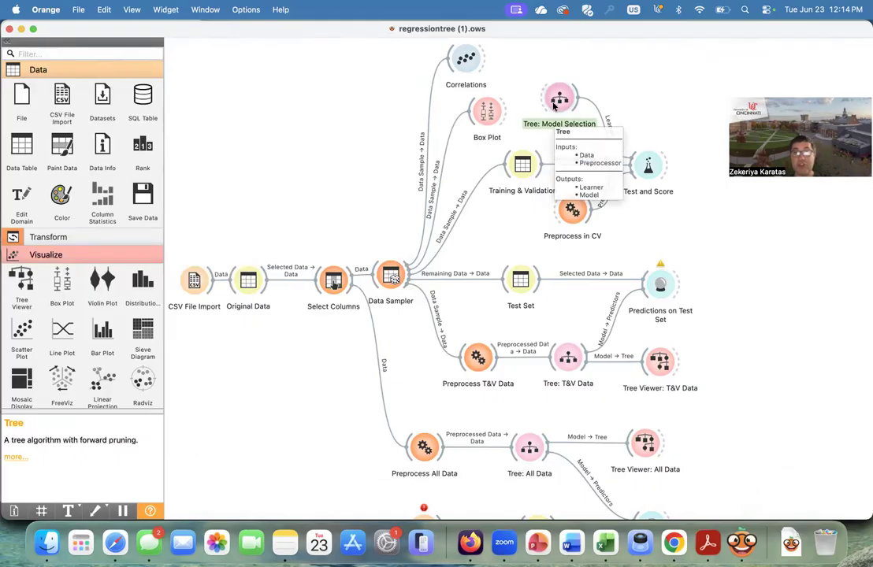
double_click(556, 101)
left_click(174, 139)
type("150")
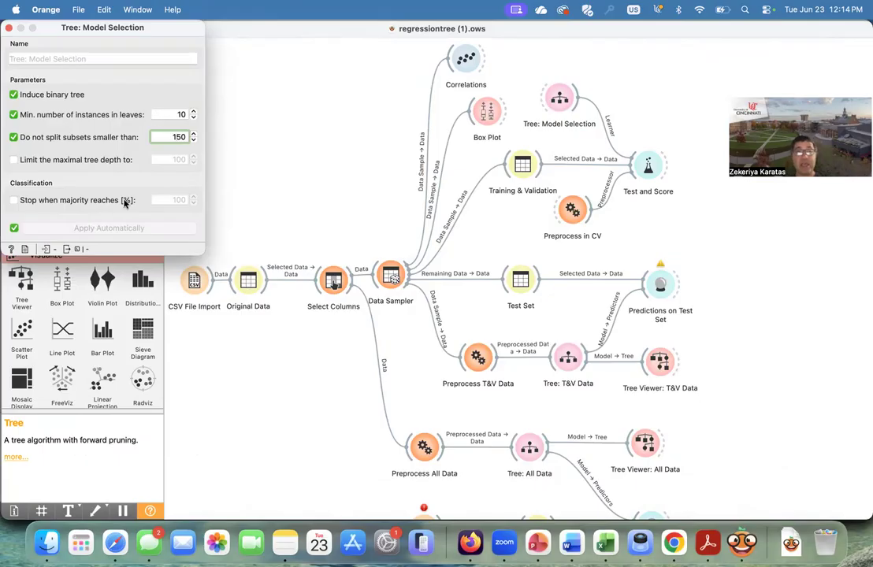
left_click(9, 28)
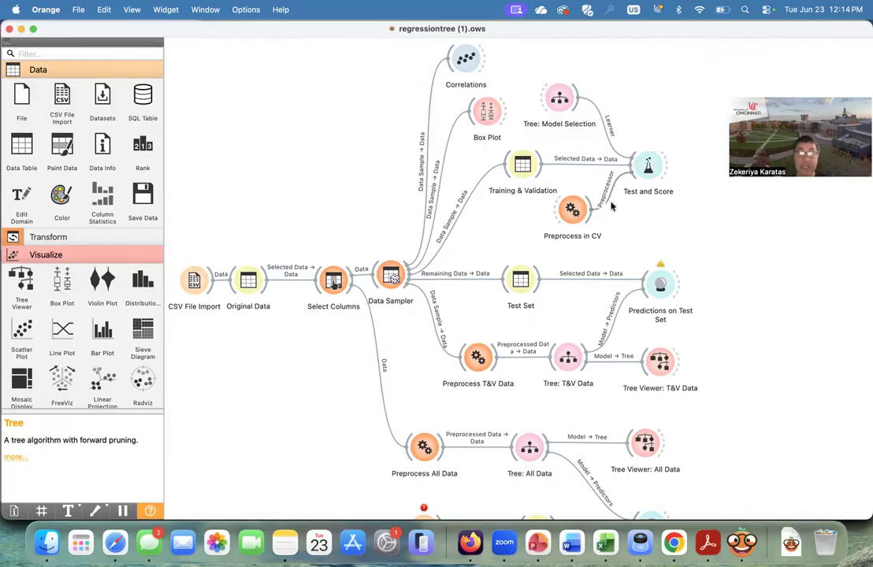
- Open Test and Score to check the RMSE for this pruned tree, then return to the assignment page
double_click(648, 168)
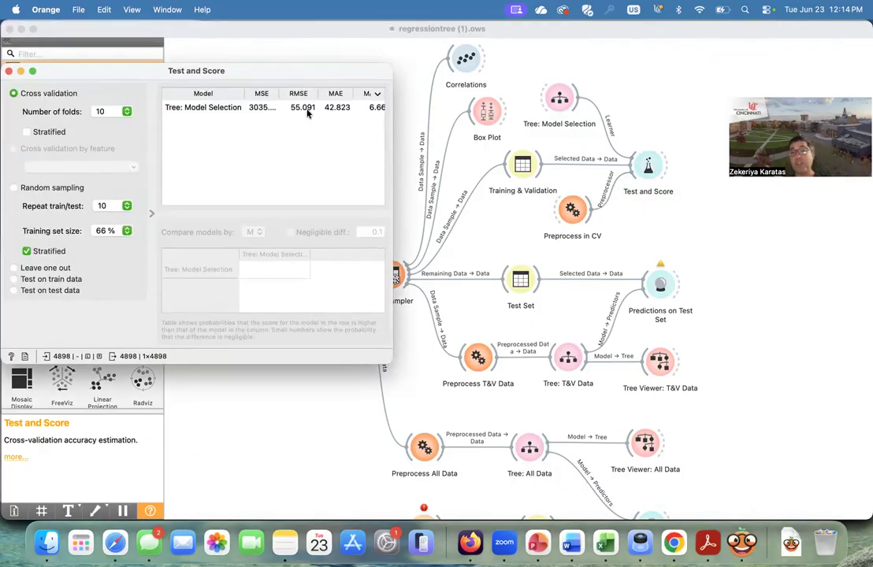
left_click(9, 71)
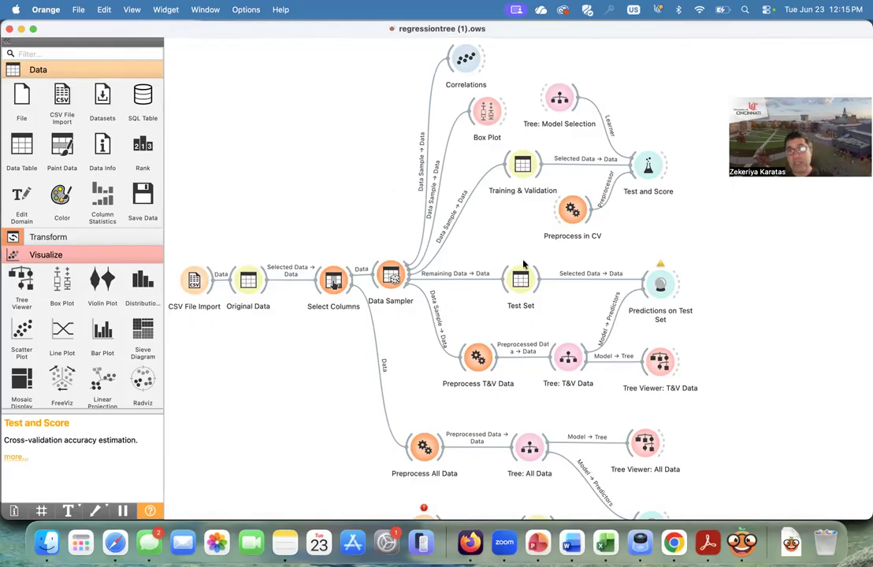
left_click(674, 542)
scroll(552, 410, "down", 3)
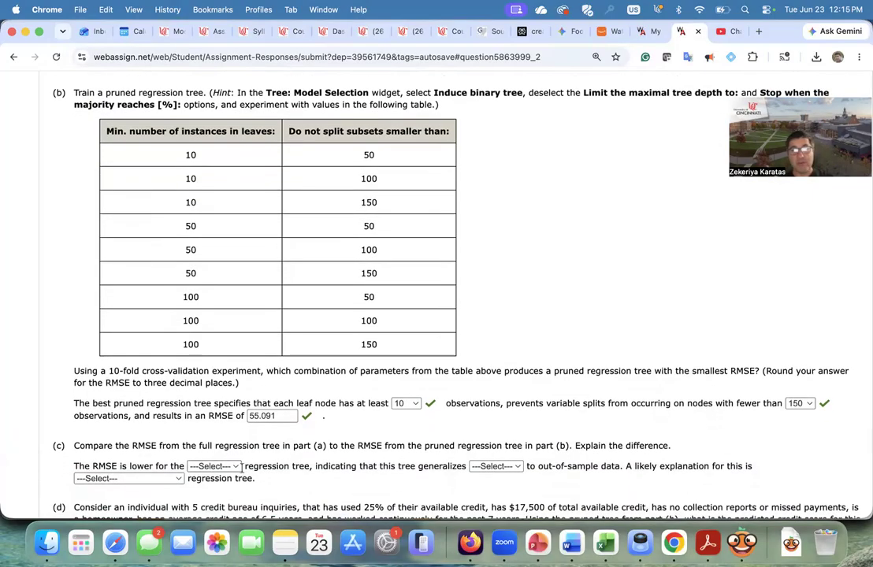
- Examine the answer options in part (c)'s three dropdowns without choosing any
left_click(231, 466)
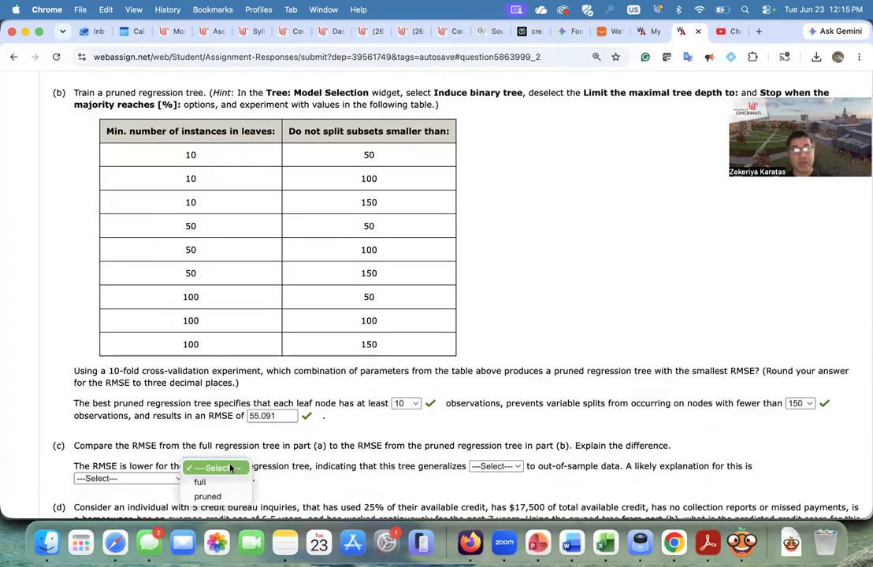
left_click(304, 451)
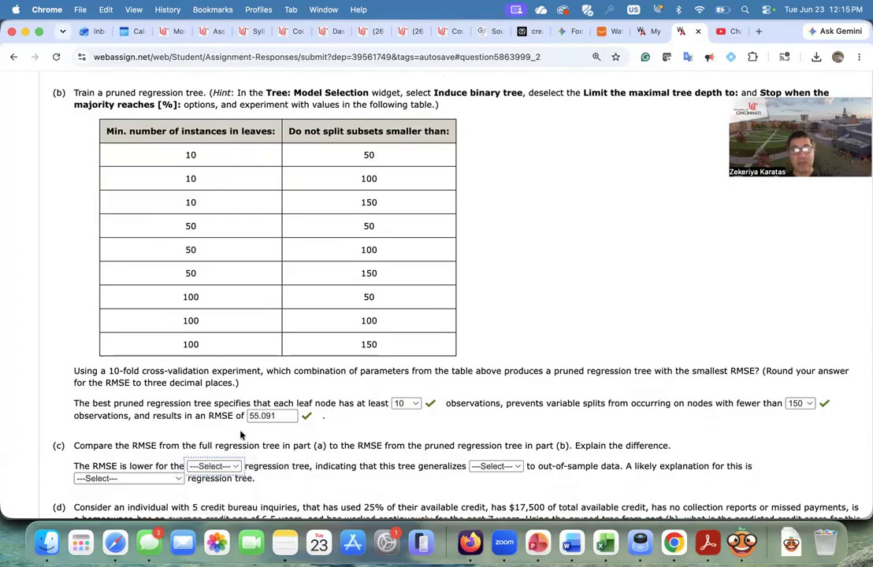
scroll(351, 408, "down", 1)
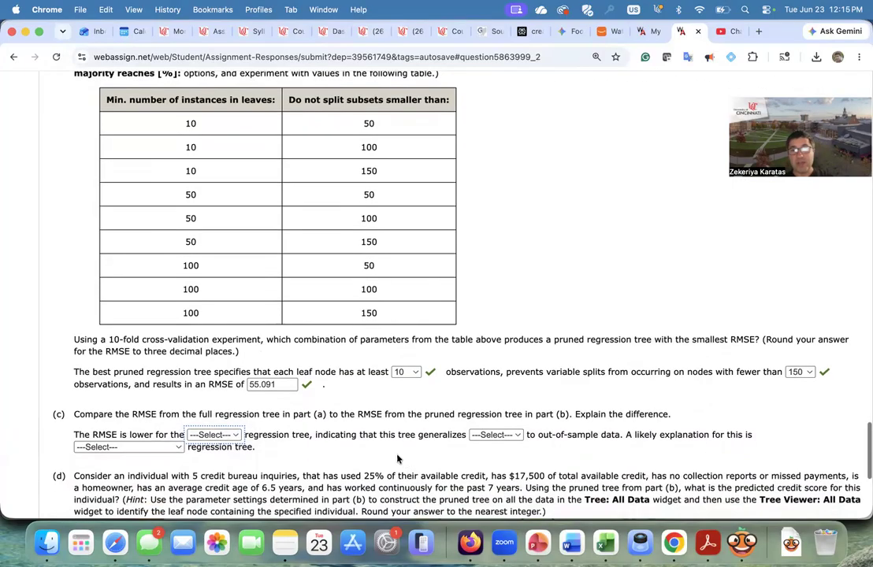
left_click(508, 434)
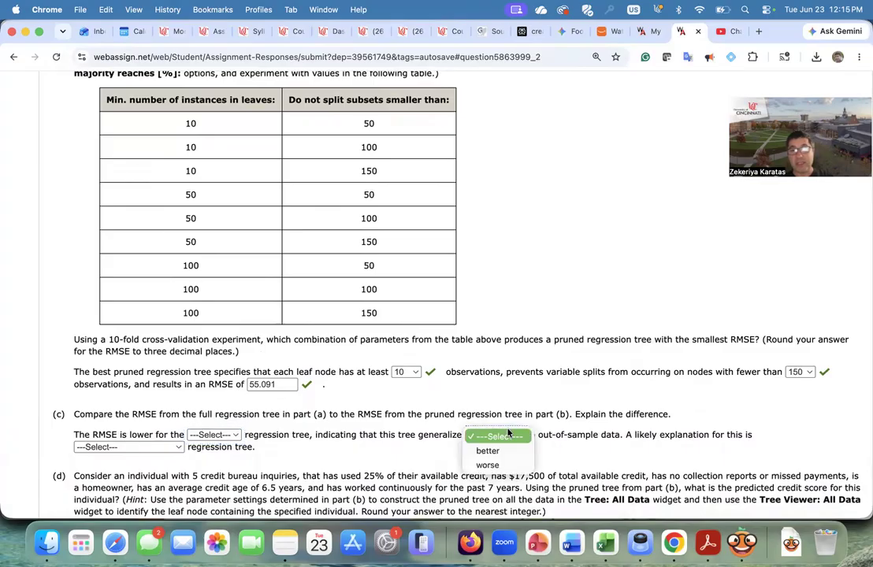
left_click(399, 445)
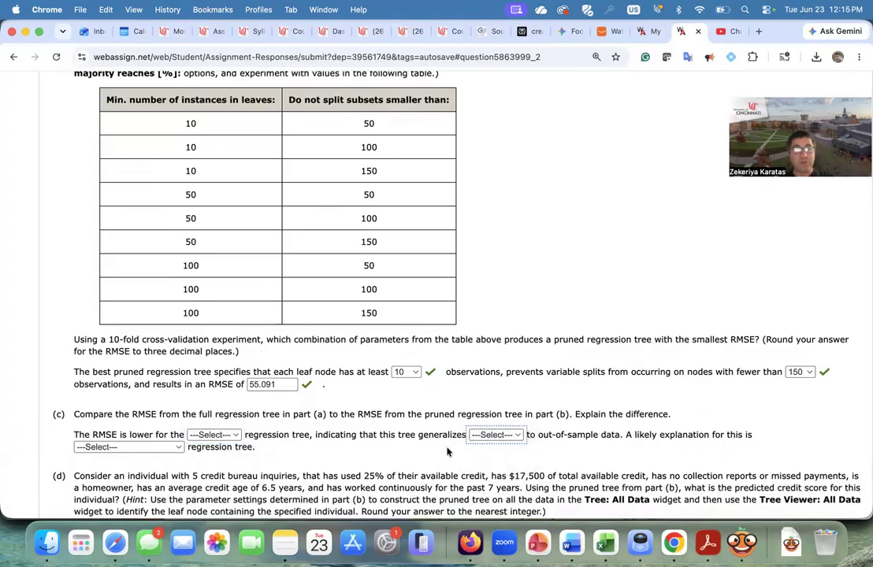
left_click(160, 447)
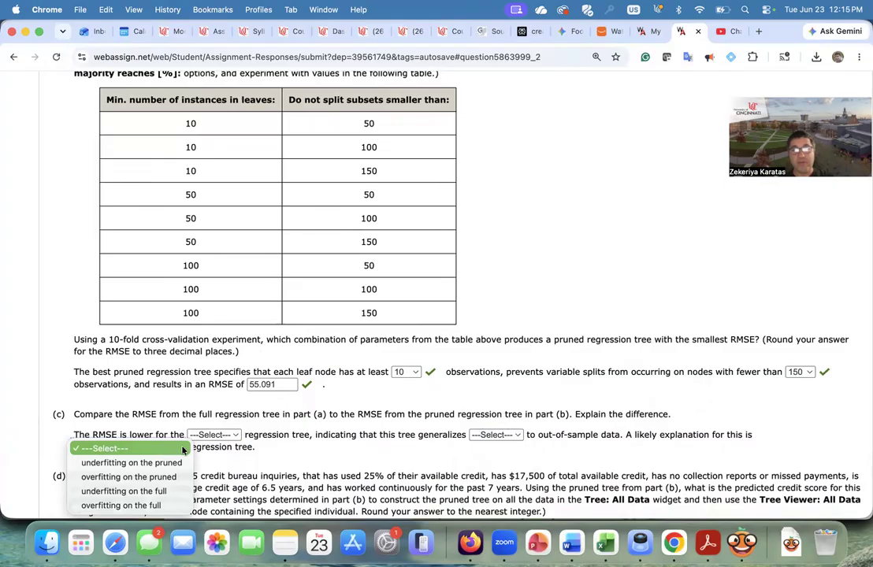
left_click(241, 473)
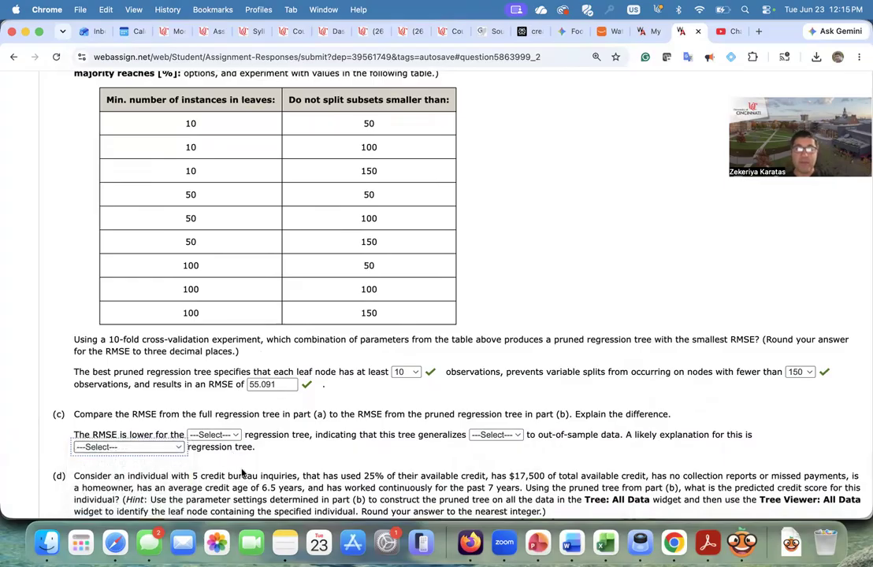
scroll(242, 473, "down", 3)
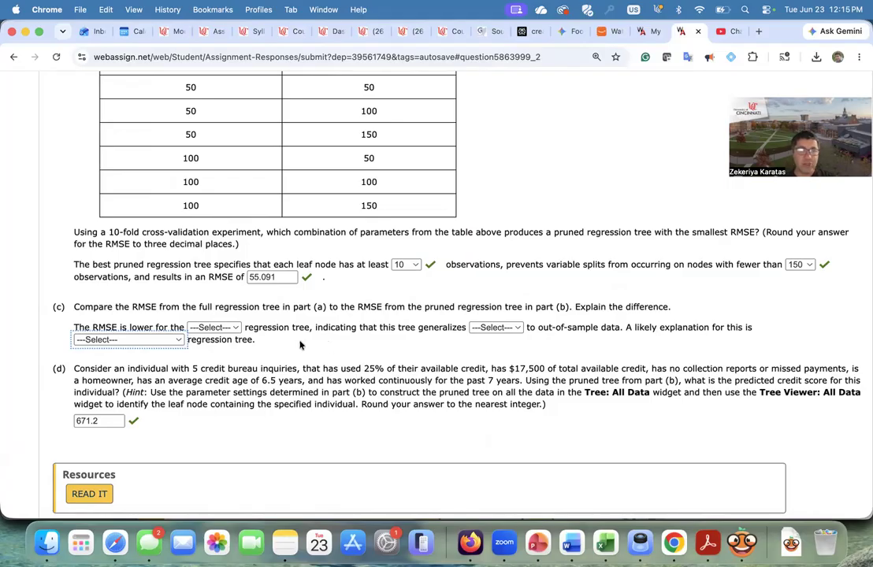
- In part (c), state that RMSE is lower for the pruned tree, which generalizes better
left_click(215, 327)
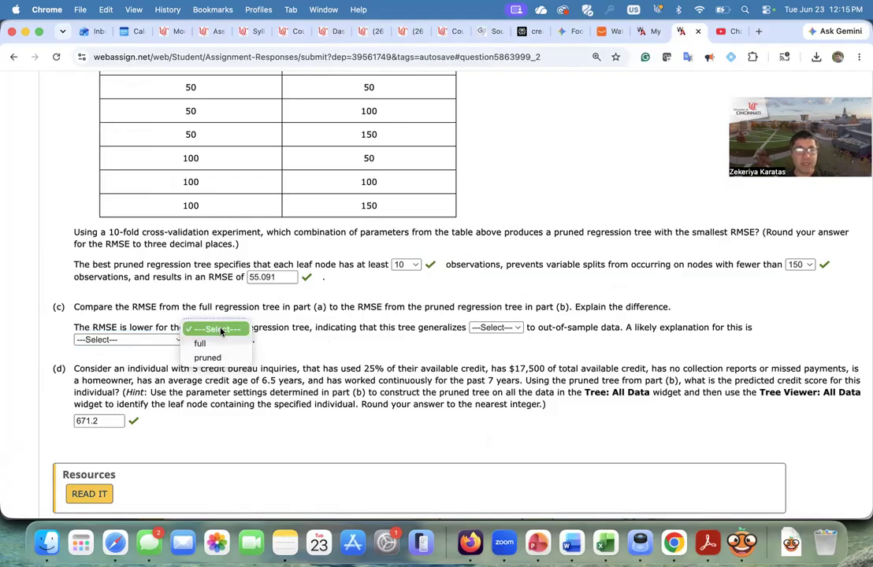
left_click(207, 358)
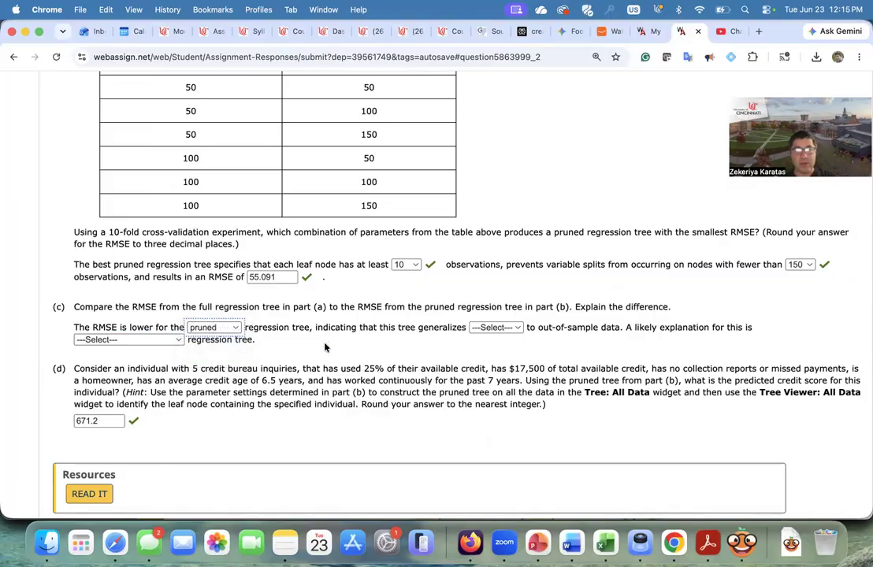
left_click(509, 327)
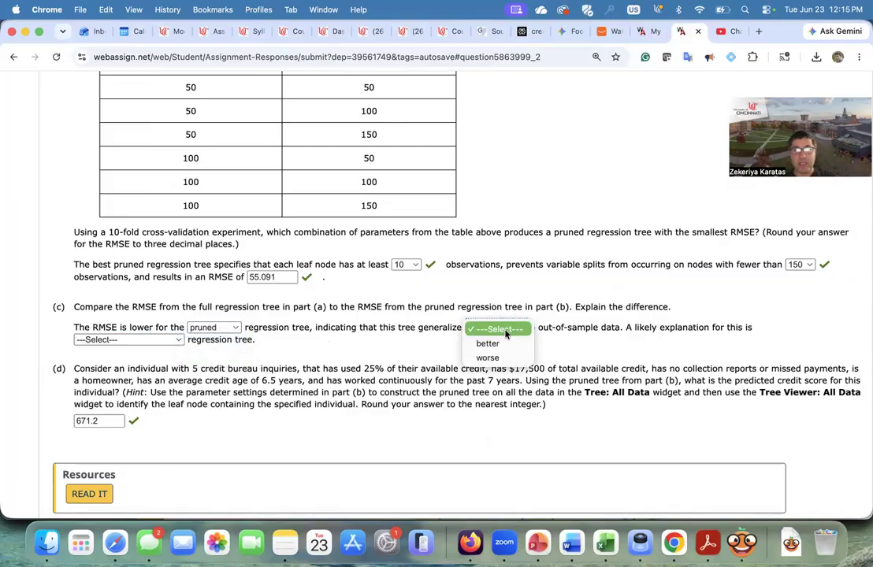
left_click(498, 344)
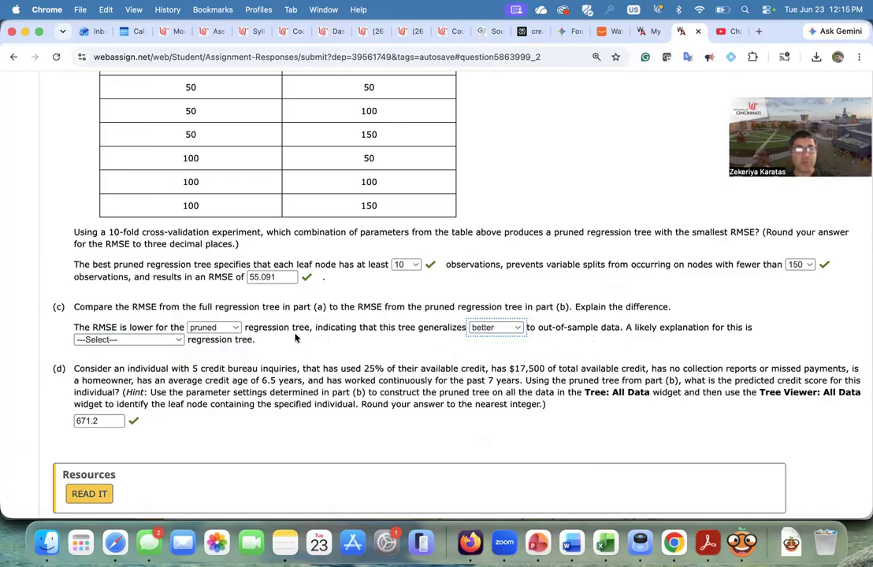
- Choose overfitting on the full as the likely explanation and submit the part (c) answers
left_click(148, 341)
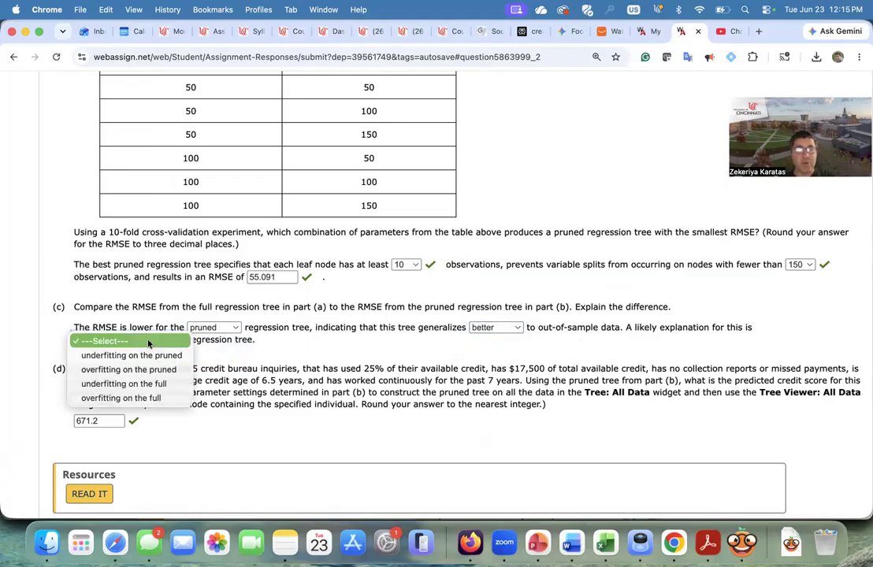
left_click(125, 398)
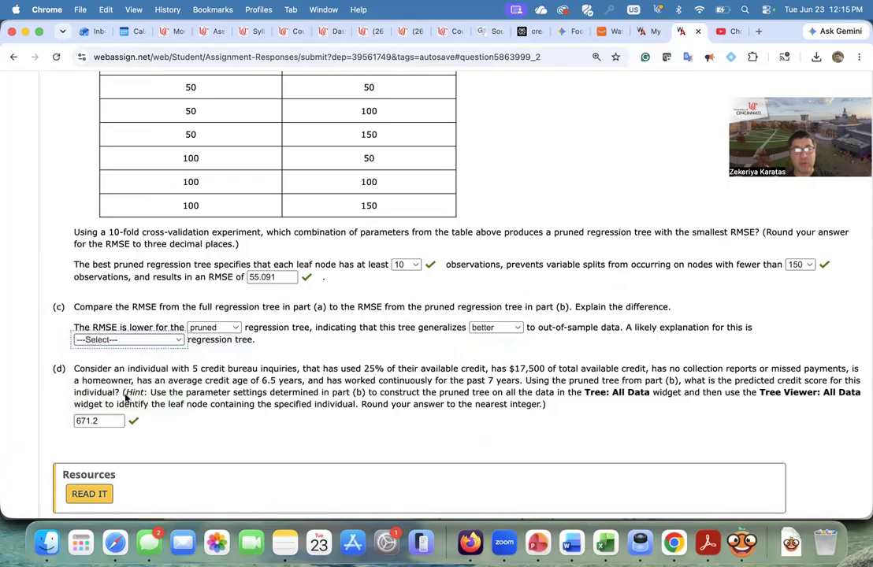
scroll(132, 452, "down", 3)
left_click(128, 454)
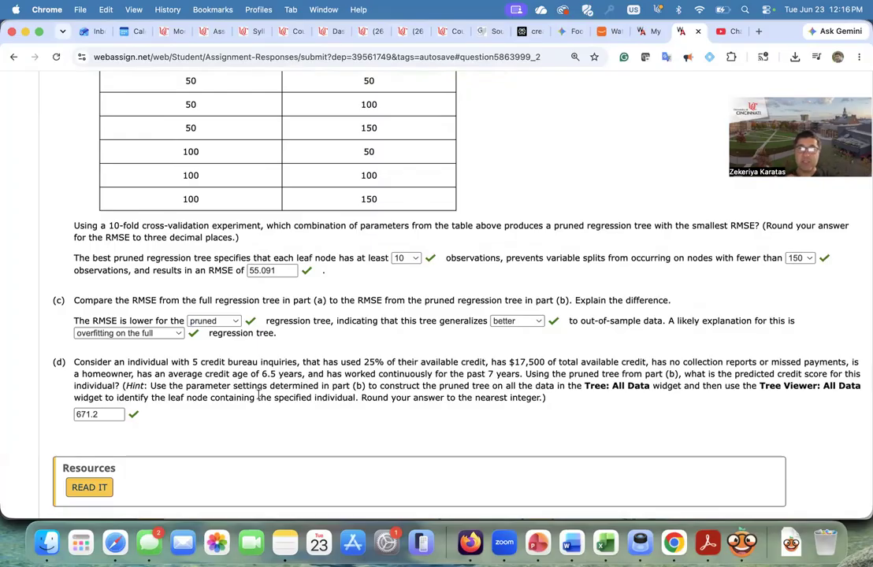
- Review the answered parts (b) through (d) on the page, then switch back to Orange
scroll(259, 396, "up", 3)
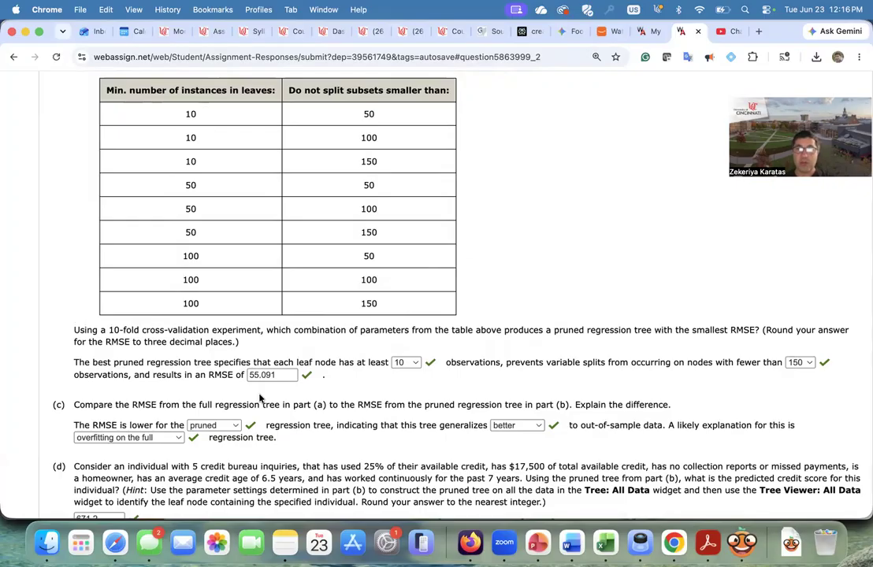
scroll(292, 418, "down", 2)
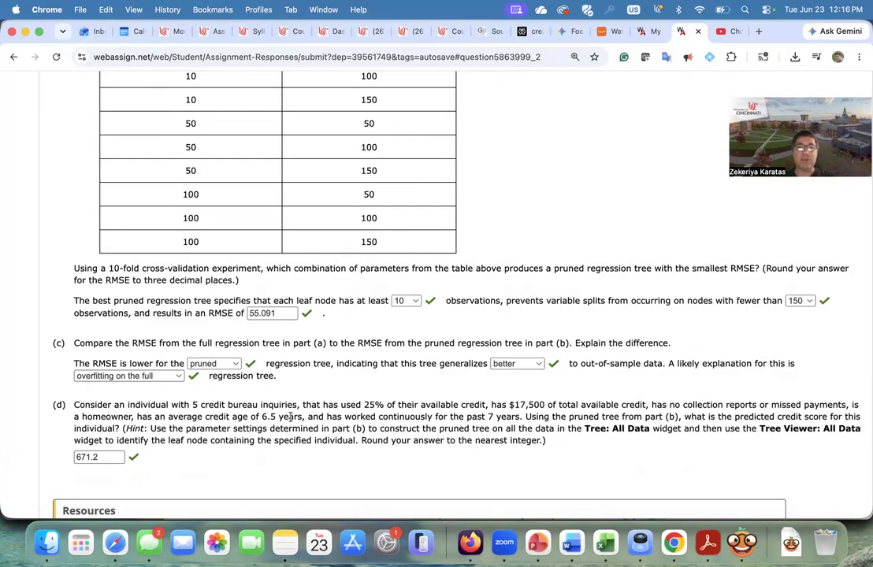
scroll(290, 418, "up", 2)
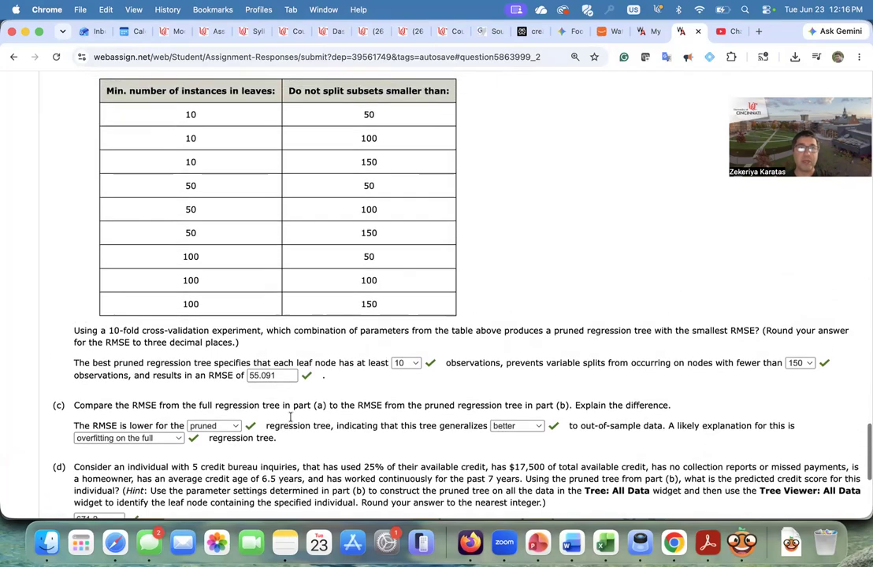
scroll(290, 418, "down", 3)
scroll(290, 418, "down", 1)
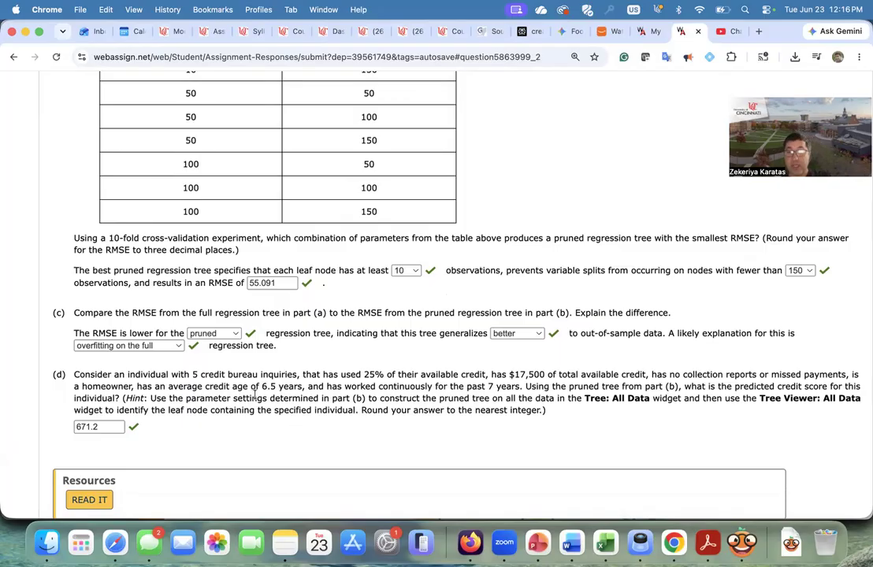
left_click(741, 542)
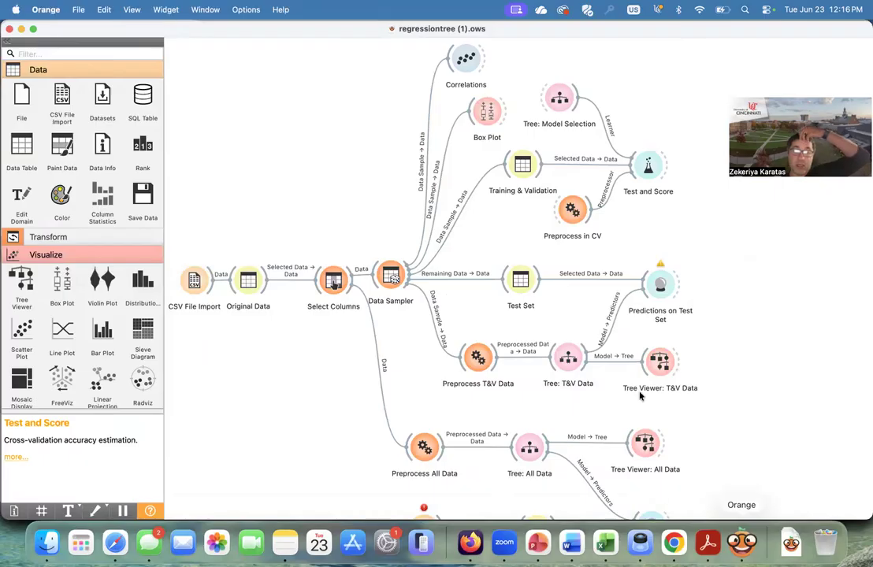
- In the Tree: All Data widget, set the minimum subset size for splitting to 150 and close it
scroll(588, 385, "down", 3)
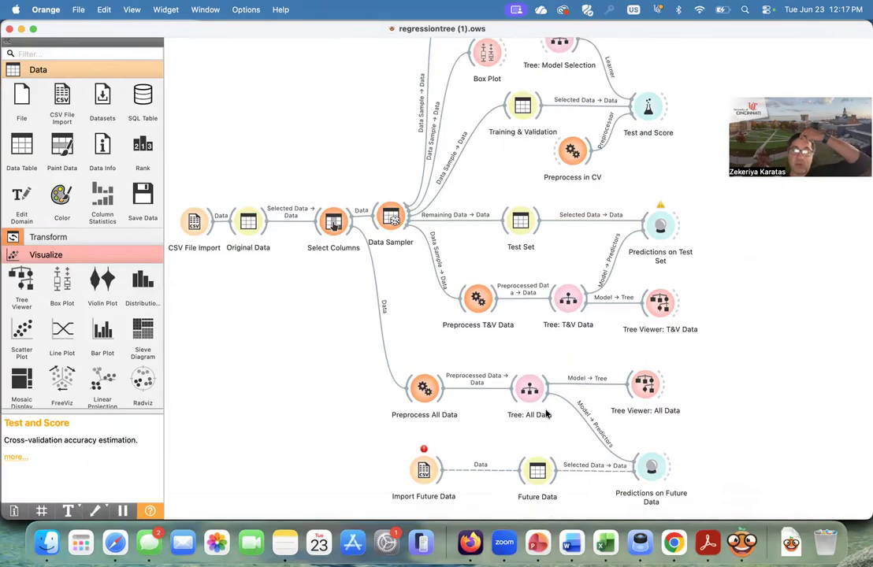
double_click(529, 388)
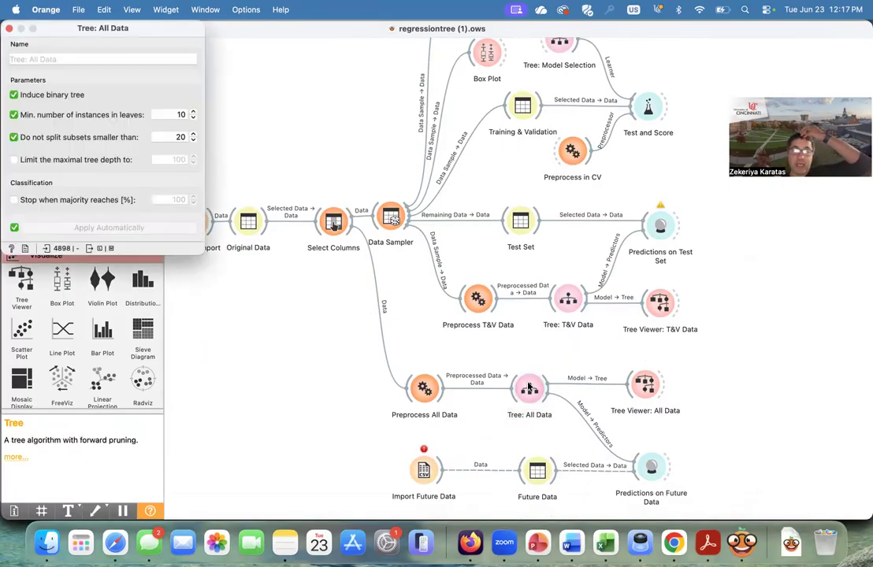
left_click(178, 137)
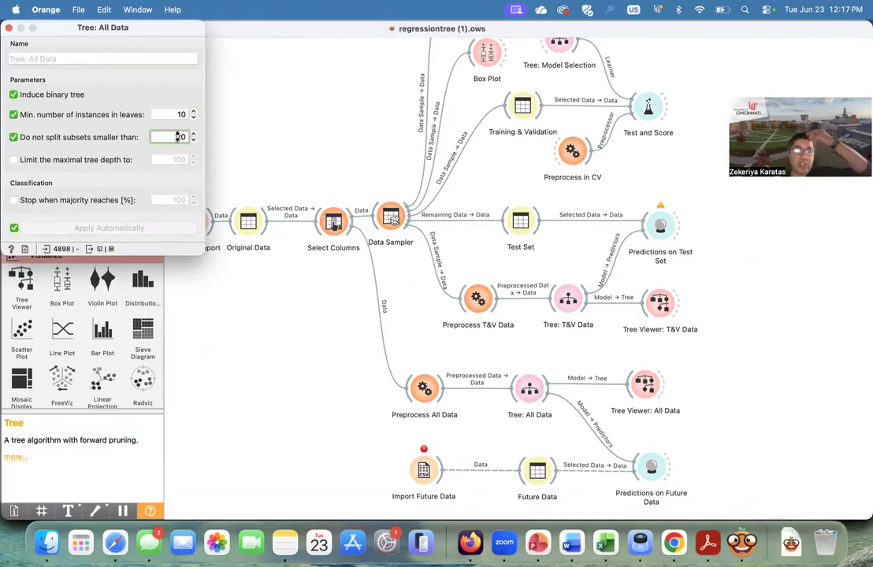
key("BackSpace")
key("BackSpace")
type("150")
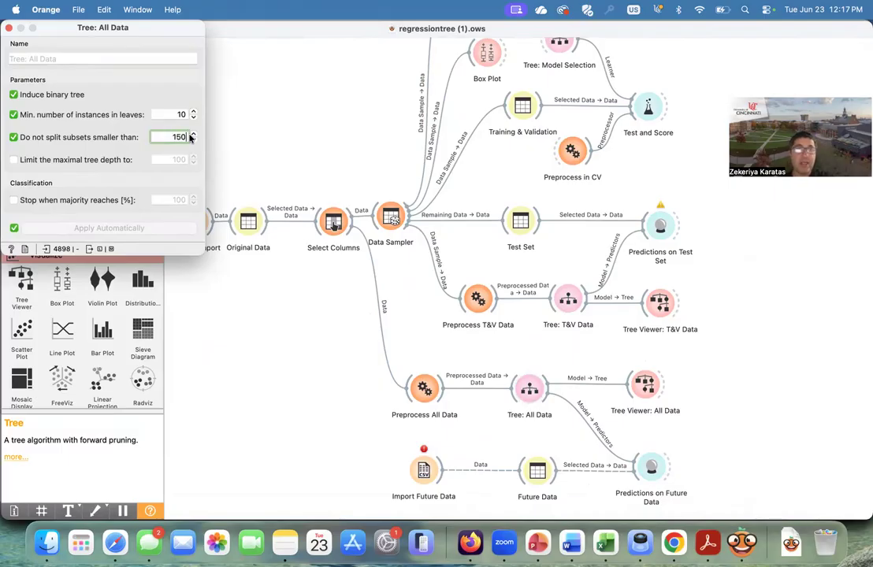
left_click(131, 215)
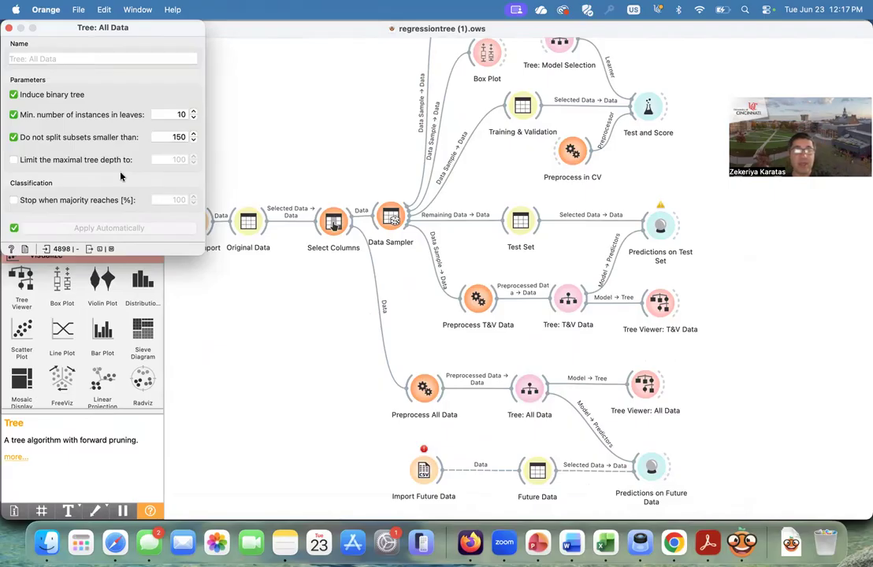
left_click(9, 27)
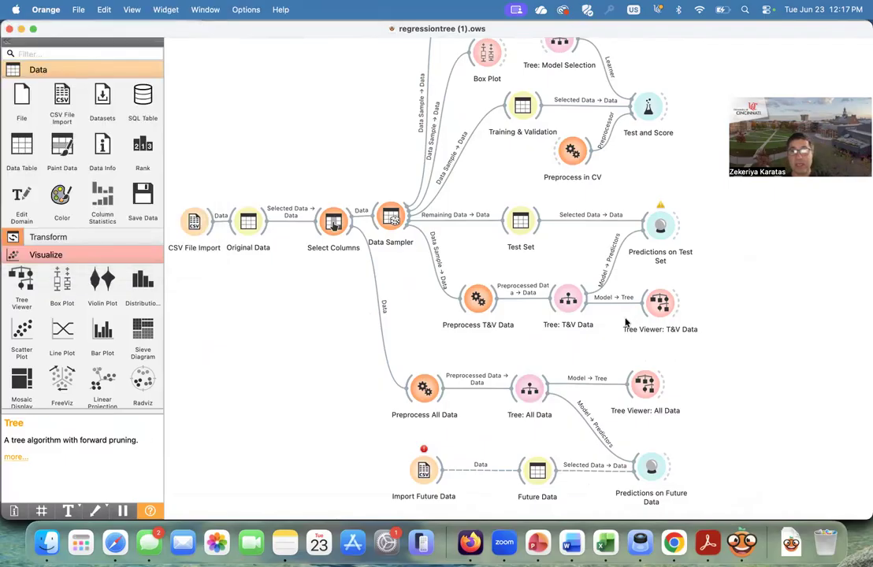
- Open the Tree Viewer: All Data window and maximize it to see the whole pruned tree
left_click(647, 386)
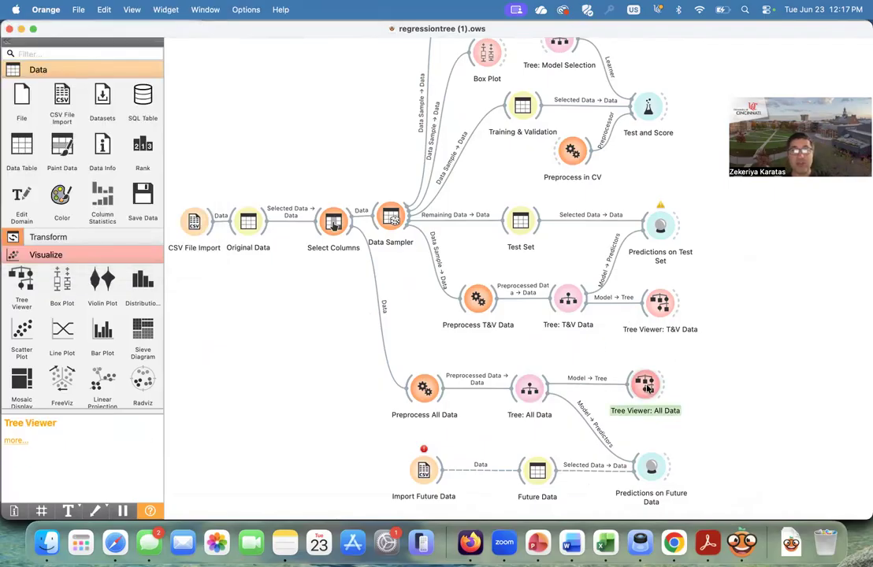
double_click(647, 386)
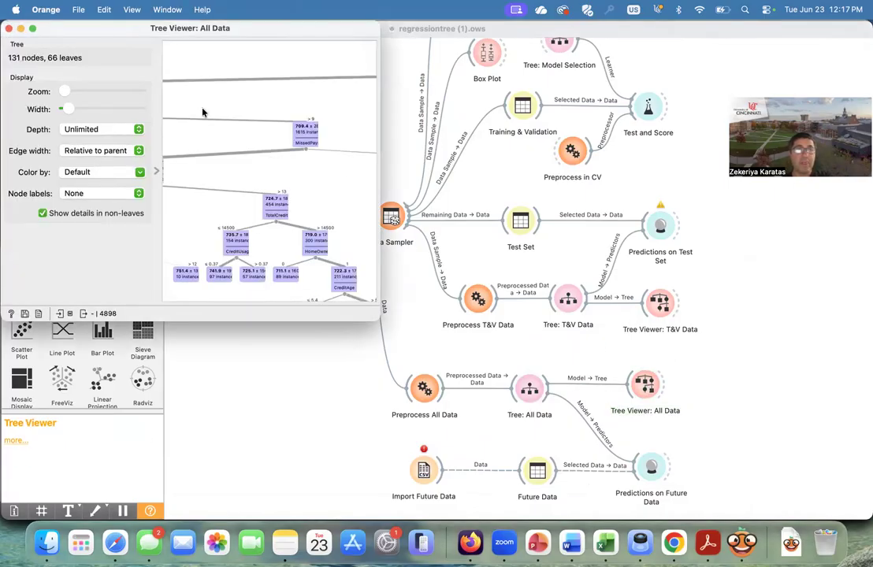
double_click(69, 27)
scroll(386, 225, "left", 5)
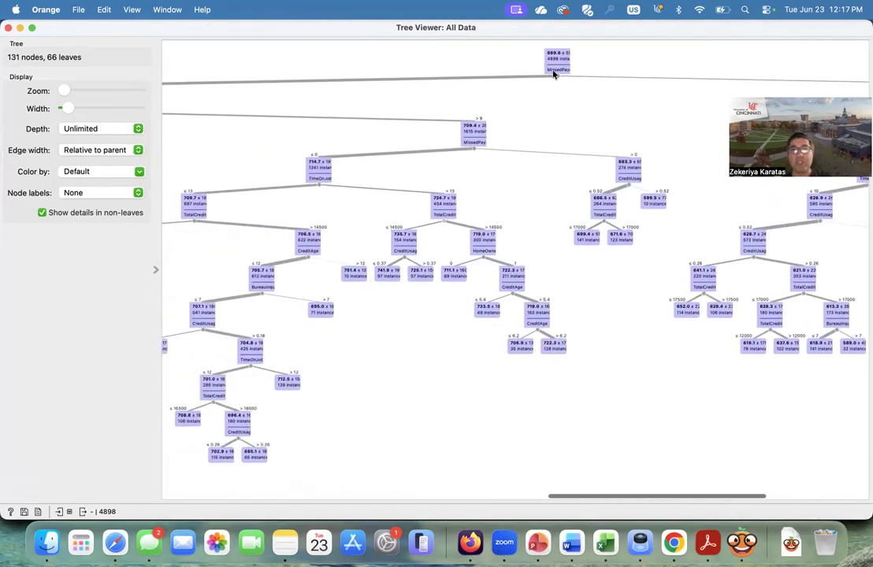
scroll(555, 72, "up", 1)
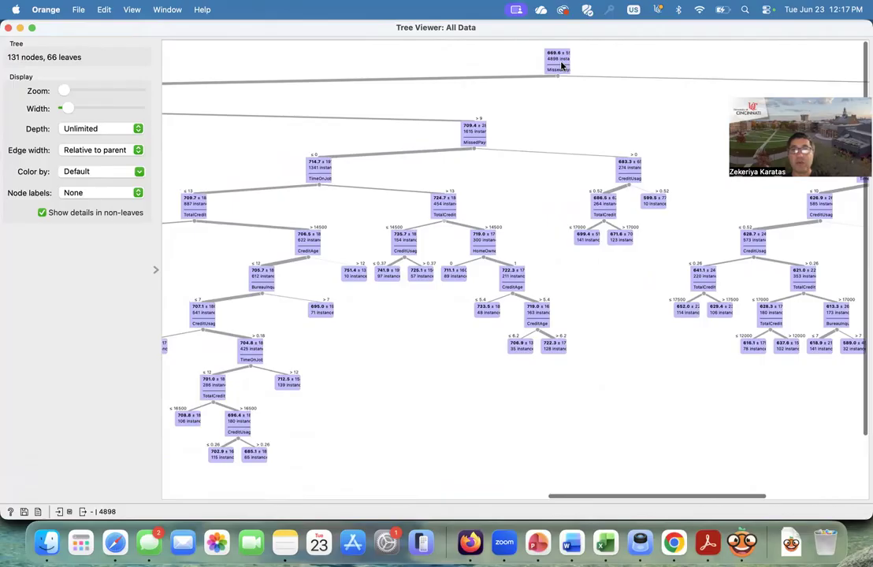
- Inspect the tree's root split, then reread part (d)'s individual description in the browser and return to the tree
mouse_move(562, 66)
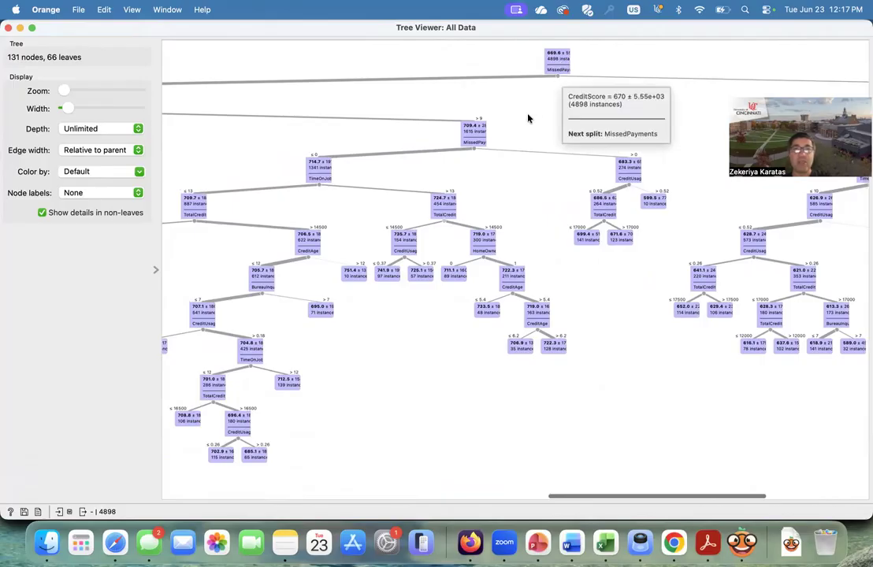
scroll(528, 118, "left", 8)
scroll(528, 118, "right", 15)
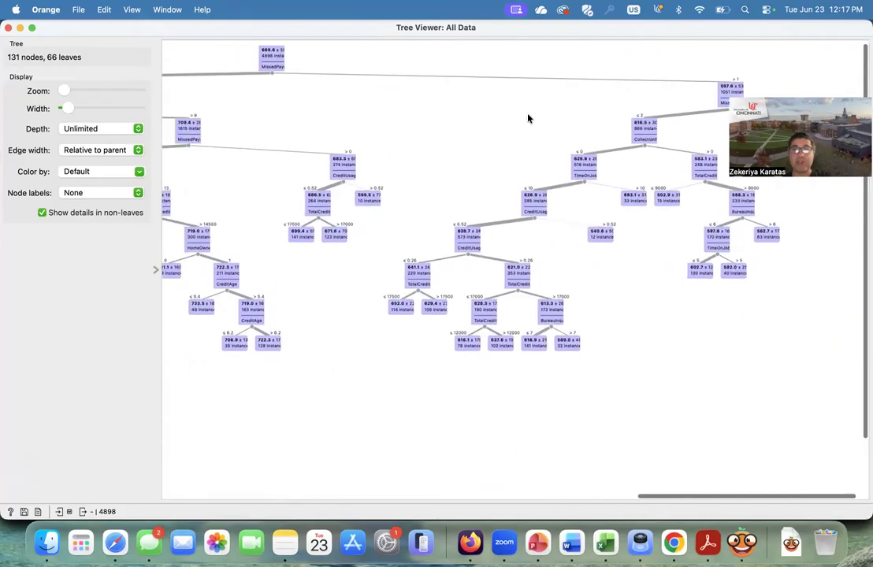
scroll(584, 357, "left", 13)
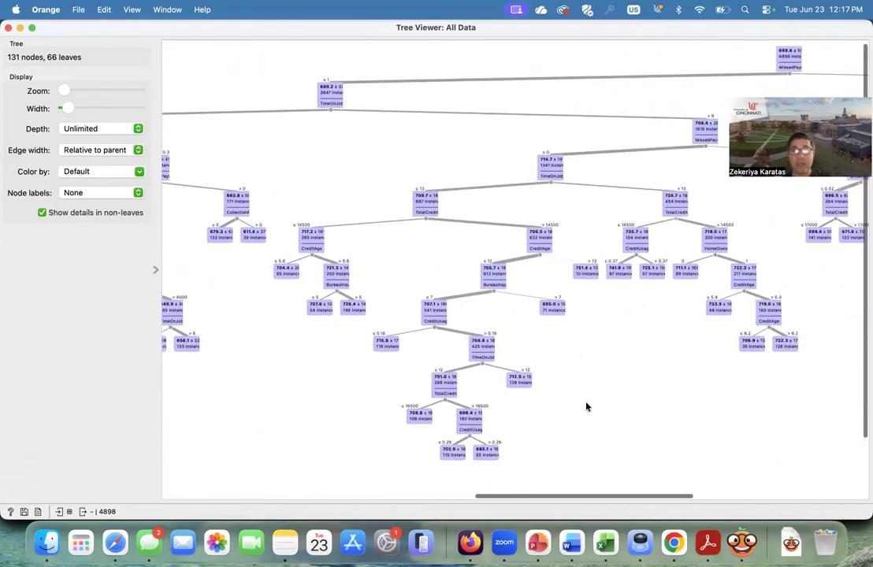
left_click(673, 542)
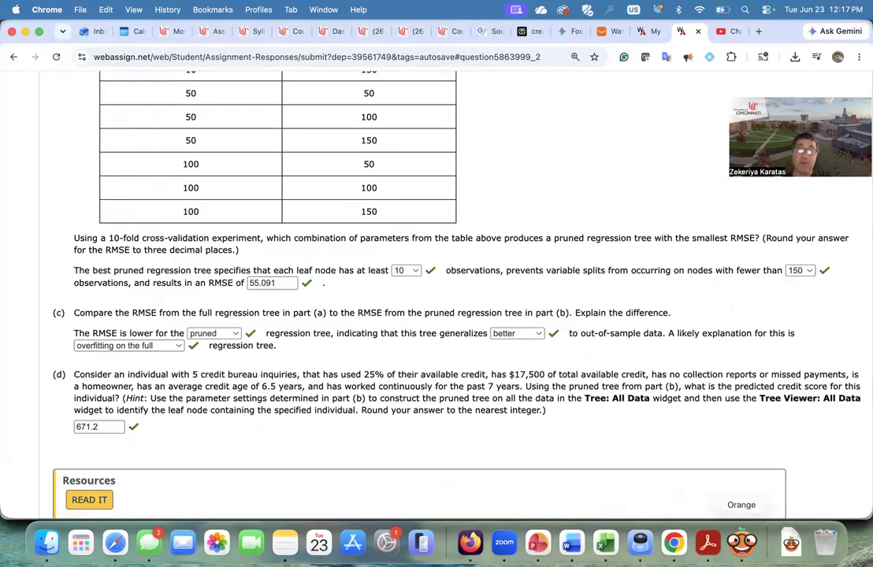
left_click(741, 542)
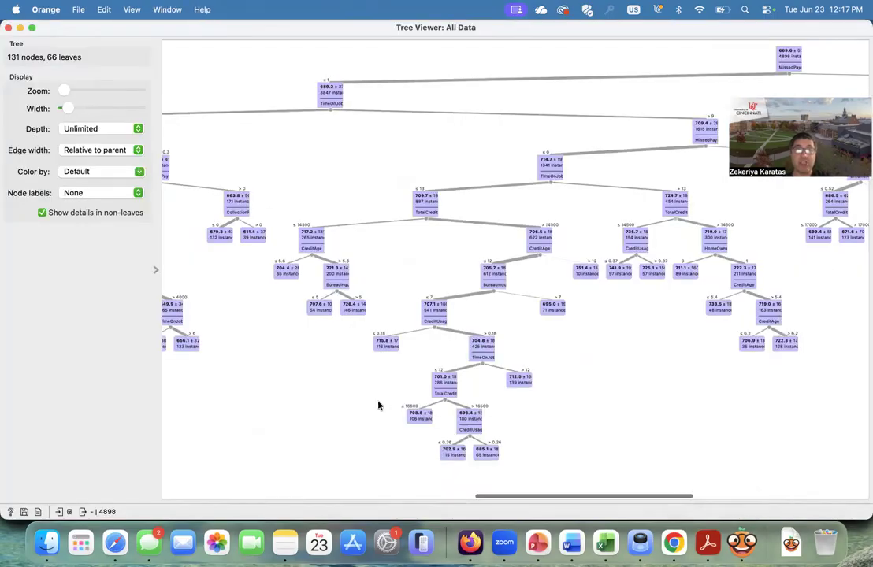
- Zoom in slightly on the tree and inspect the TimeOnJob branch, rechecking part (d)'s description in the browser
scroll(378, 406, "left", 5)
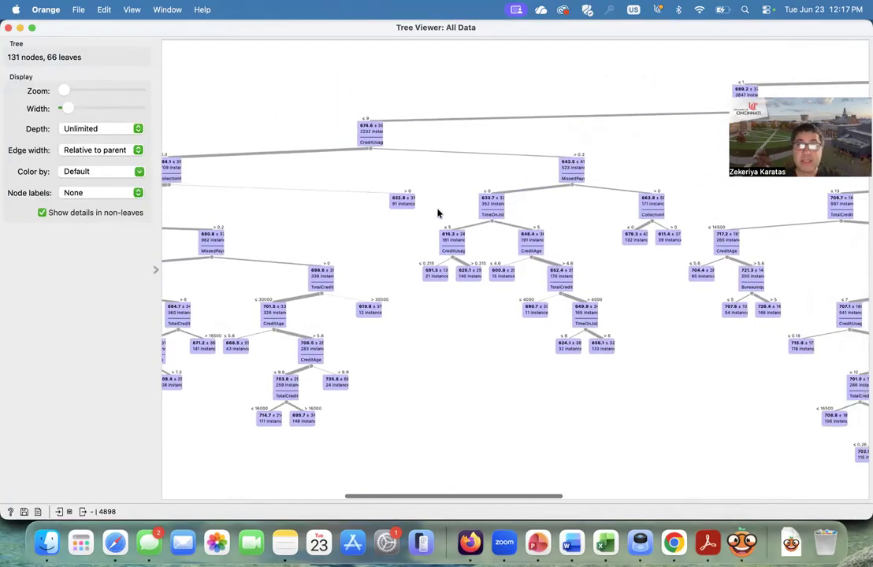
scroll(438, 213, "right", 8)
scroll(438, 213, "left", 7)
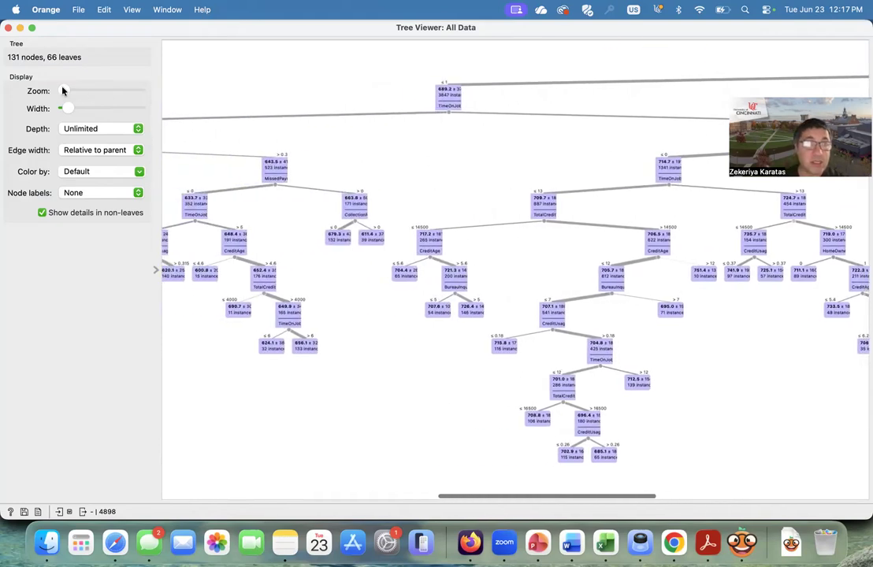
left_click_drag(63, 90, 71, 90)
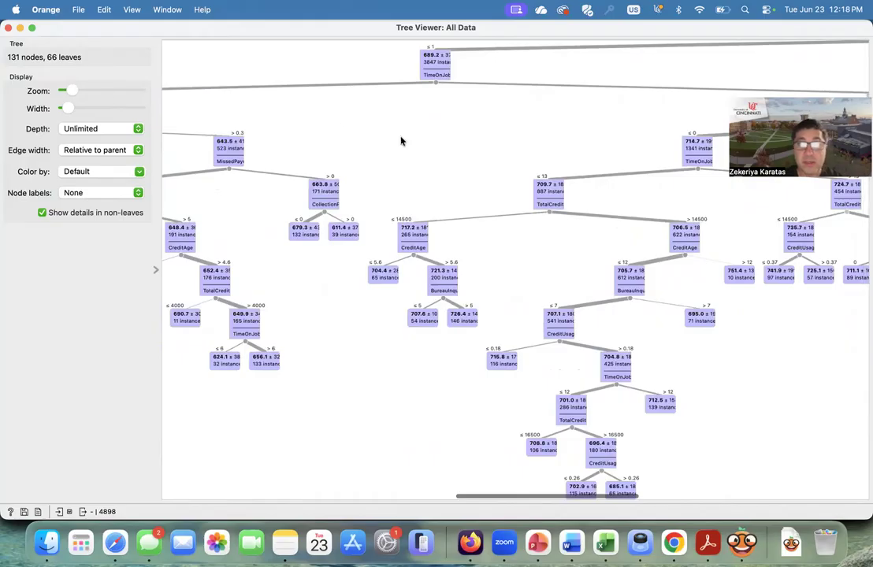
scroll(414, 148, "up", 1)
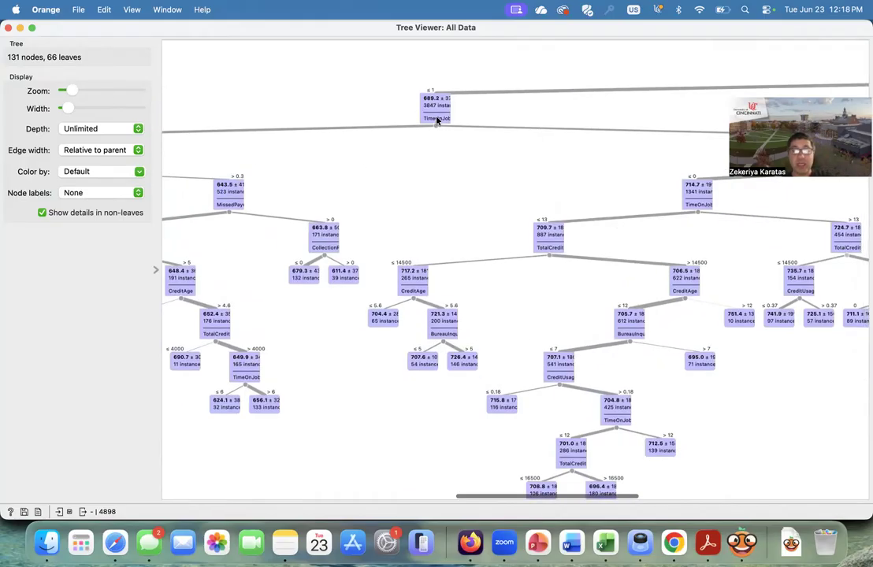
mouse_move(437, 119)
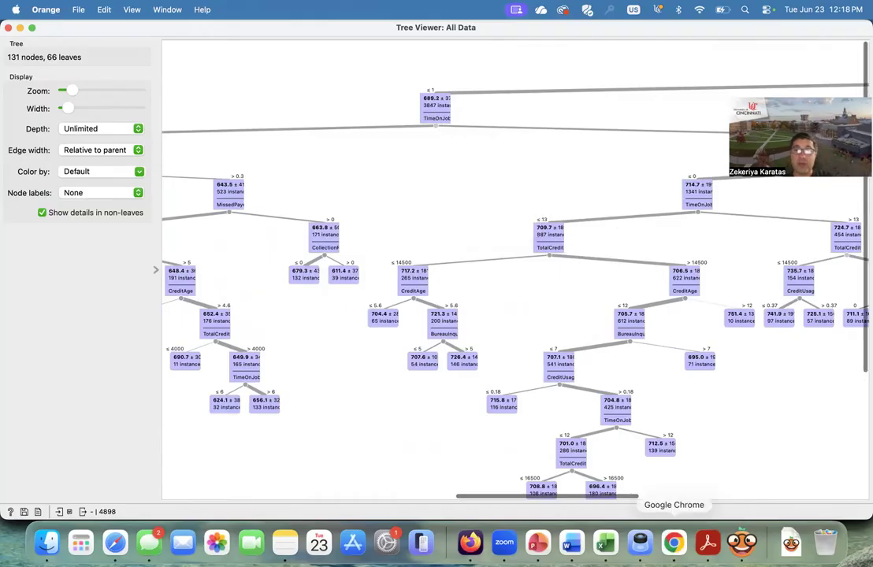
left_click(674, 542)
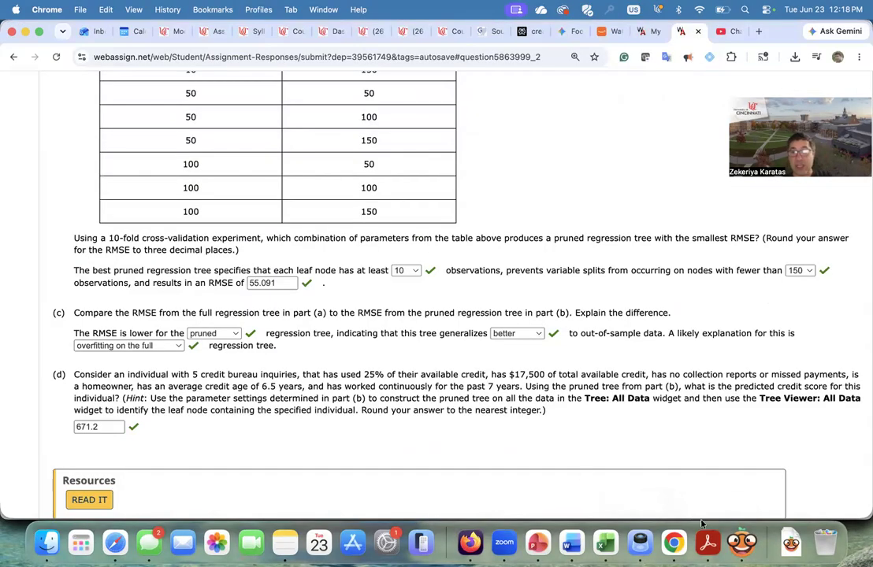
left_click(742, 542)
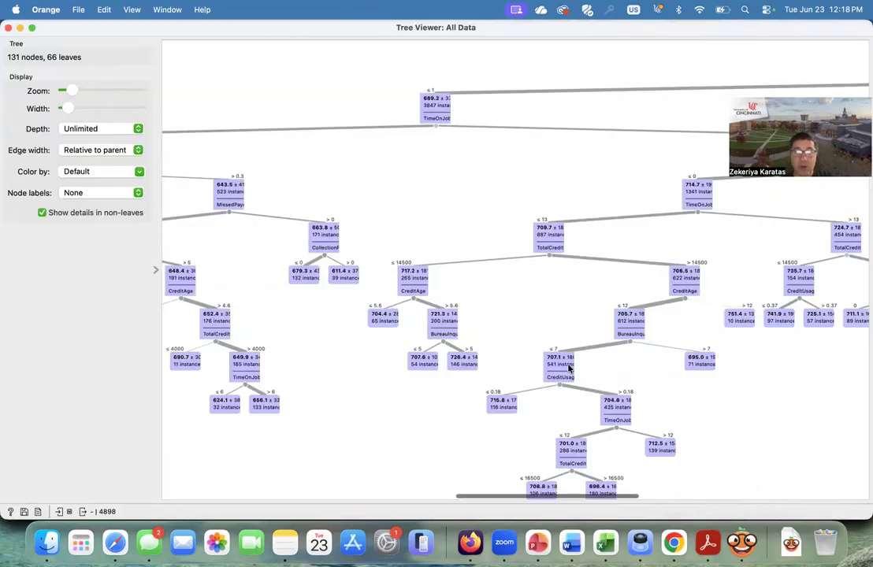
- Trace the branch for credit usage up to 0.3, rechecking the individual's attributes in part (d)
scroll(382, 178, "left", 5)
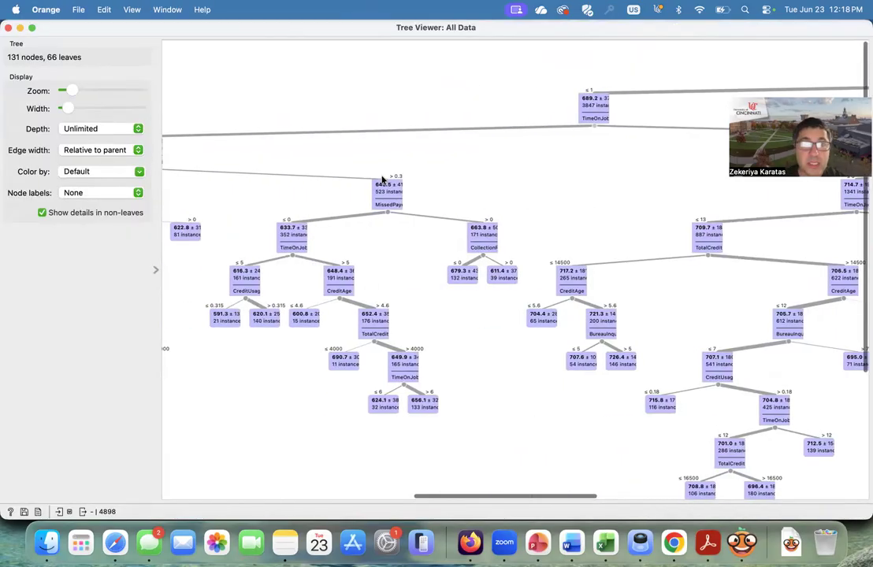
scroll(382, 180, "left", 6)
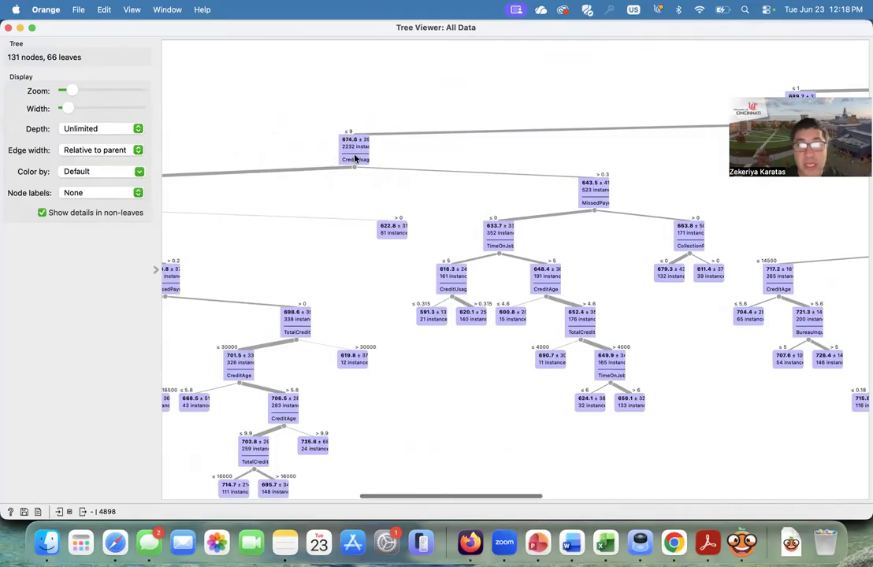
mouse_move(355, 158)
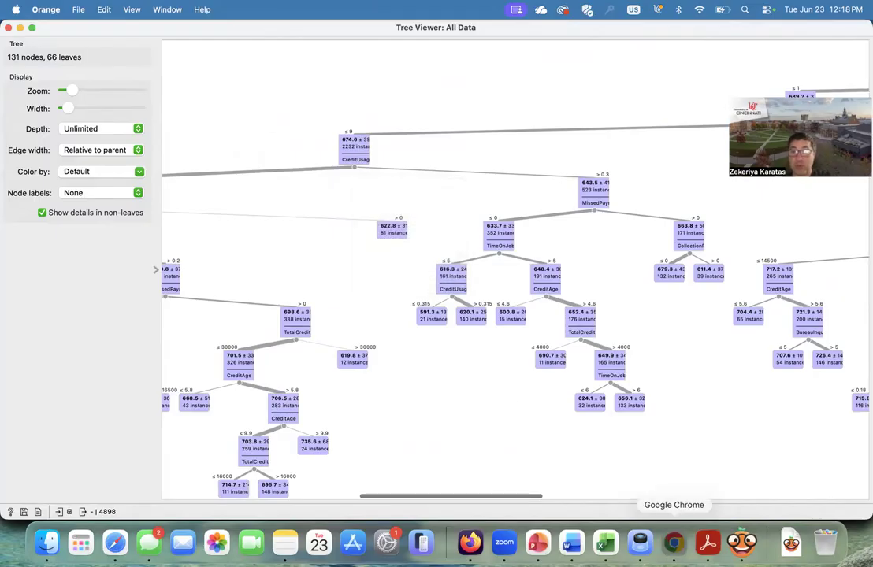
left_click(673, 541)
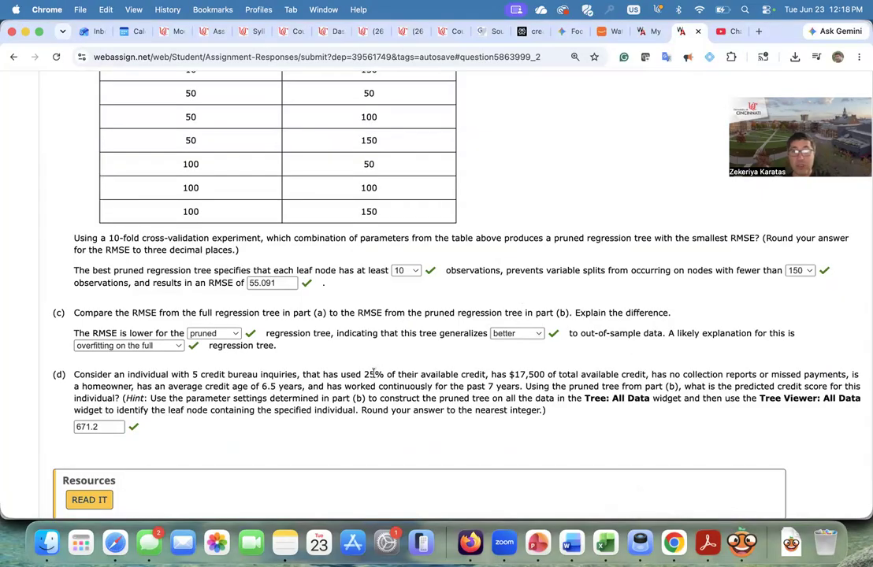
left_click(741, 542)
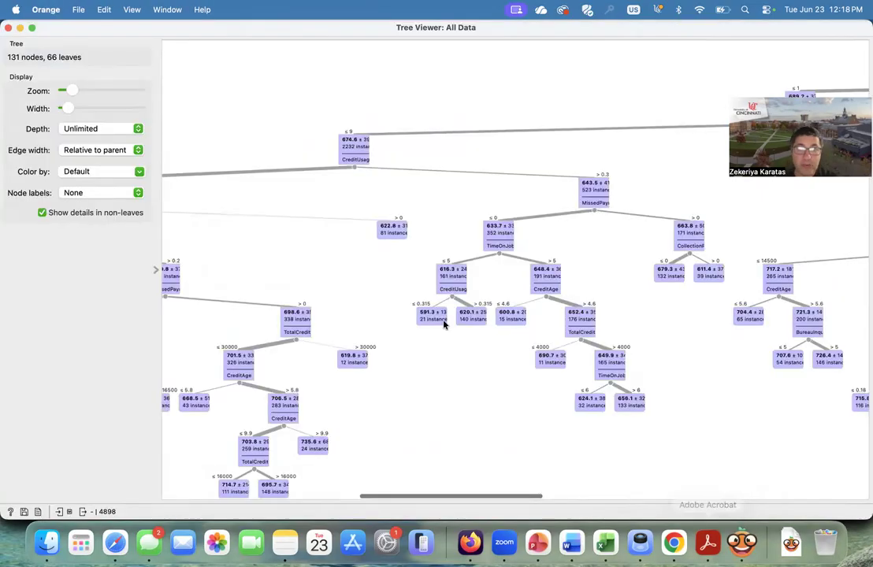
scroll(374, 219, "left", 3)
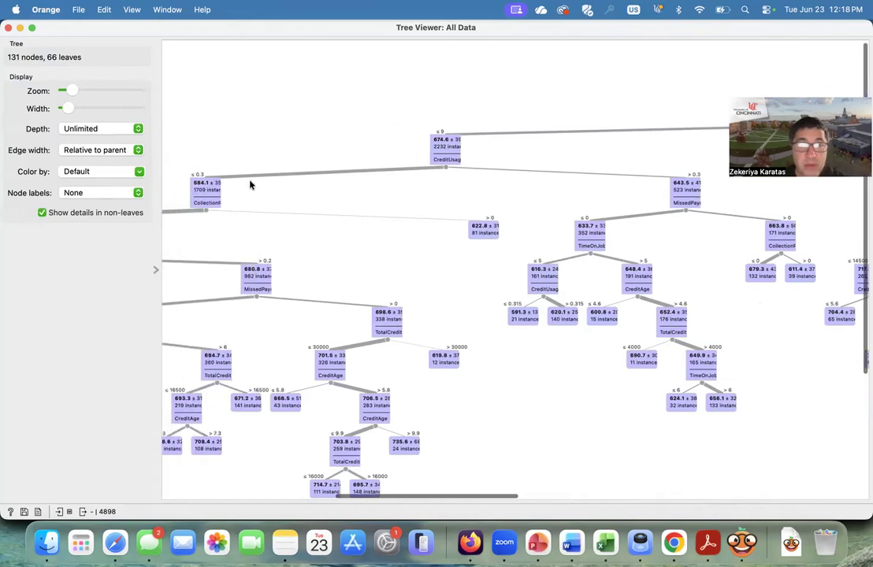
mouse_move(202, 193)
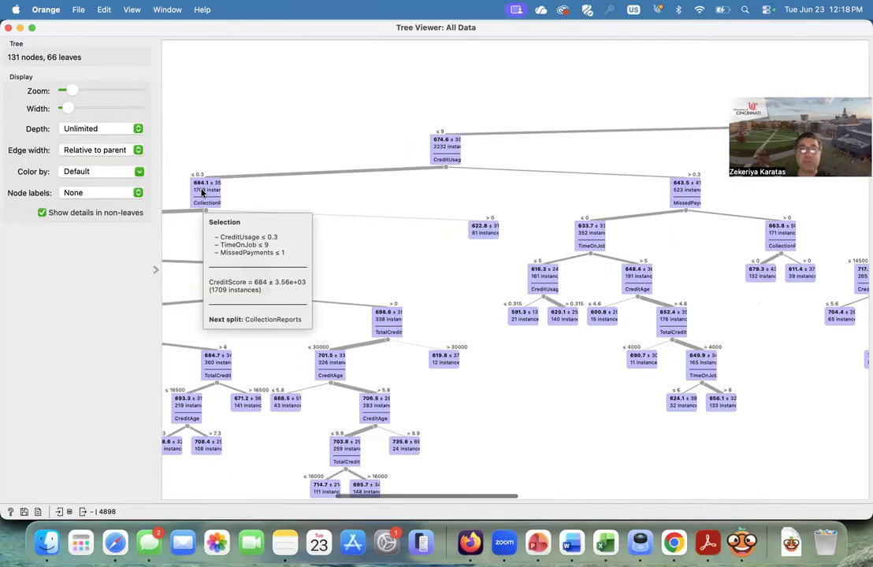
- Follow the tree path through the CollectionReports, CreditUsage and MissedPayments splits down to the TimeOnJob > 6 node
scroll(202, 192, "left", 6)
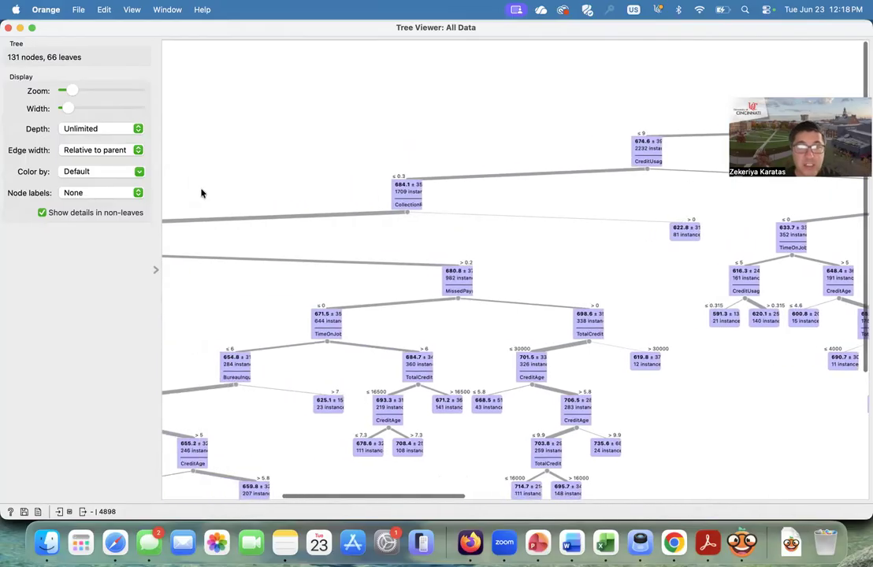
mouse_move(402, 203)
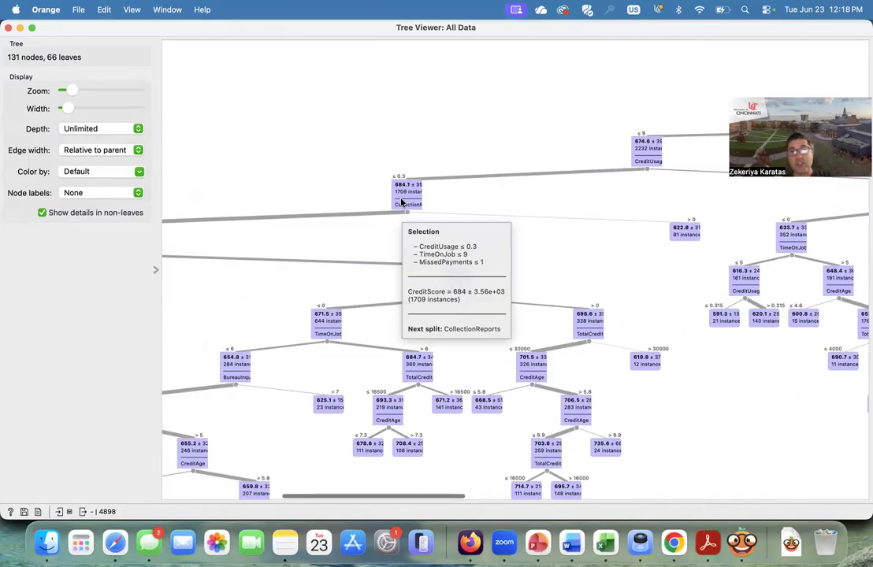
scroll(402, 202, "left", 10)
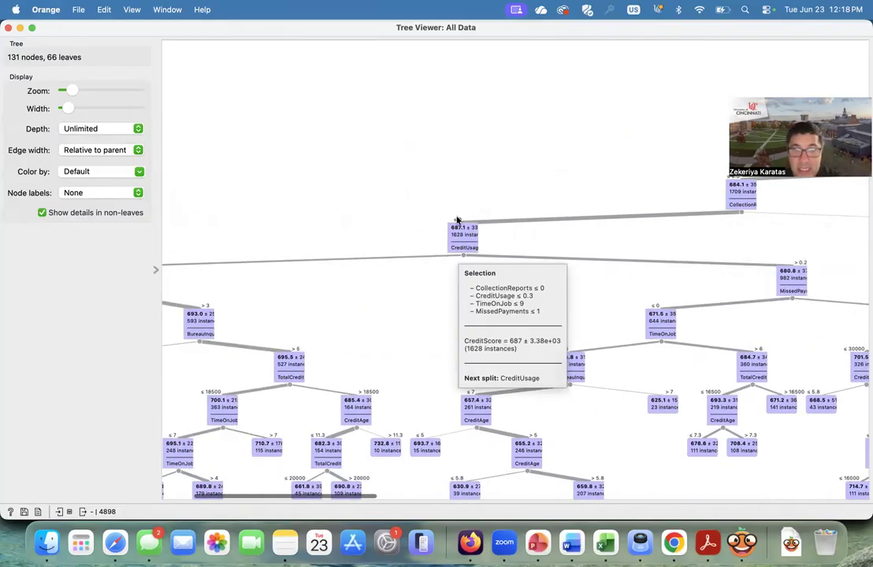
mouse_move(462, 241)
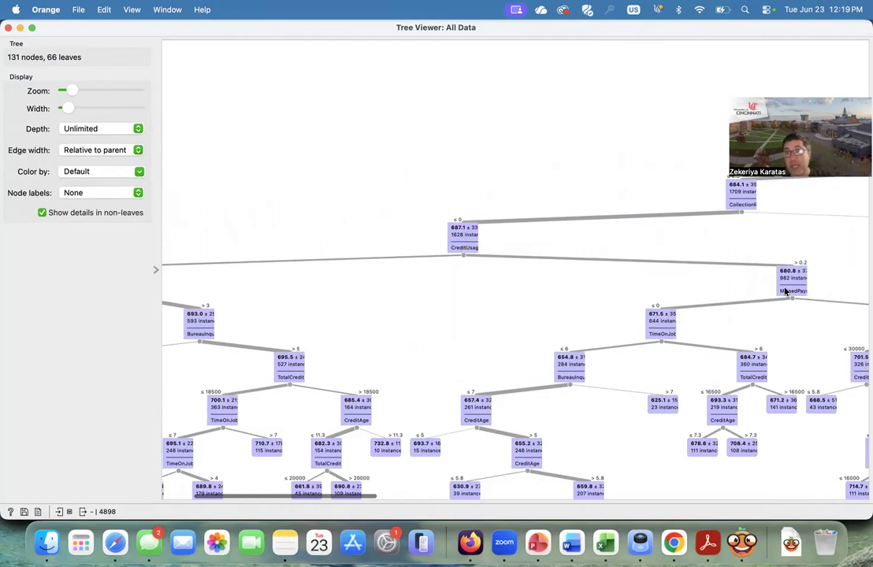
mouse_move(786, 291)
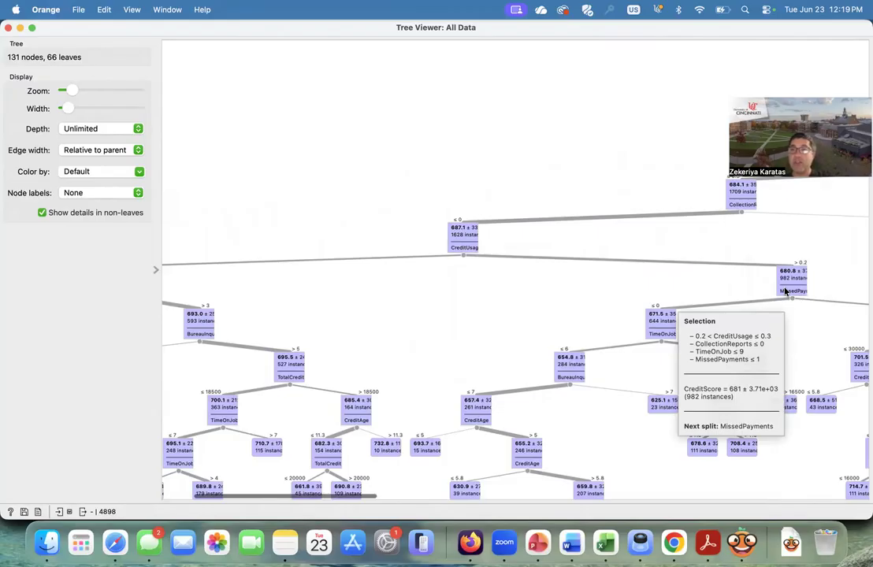
scroll(785, 289, "right", 5)
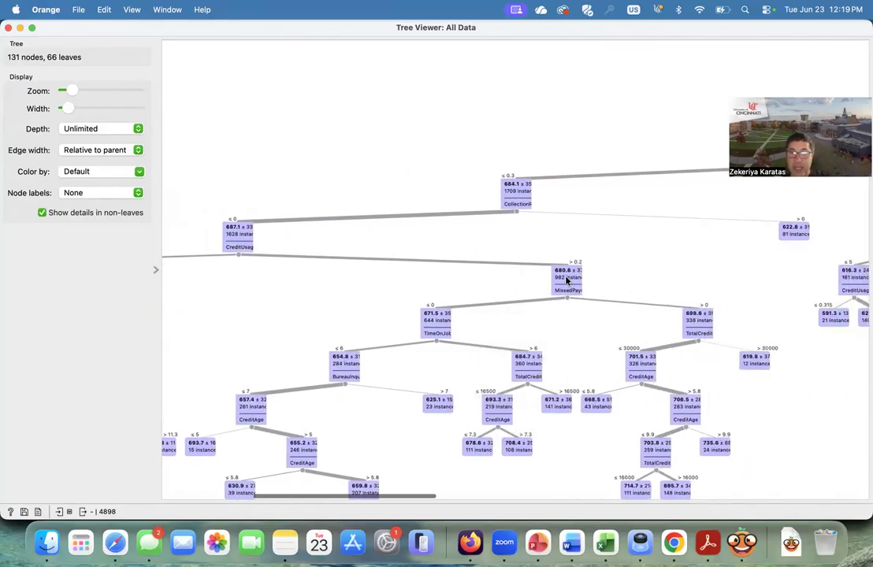
mouse_move(566, 279)
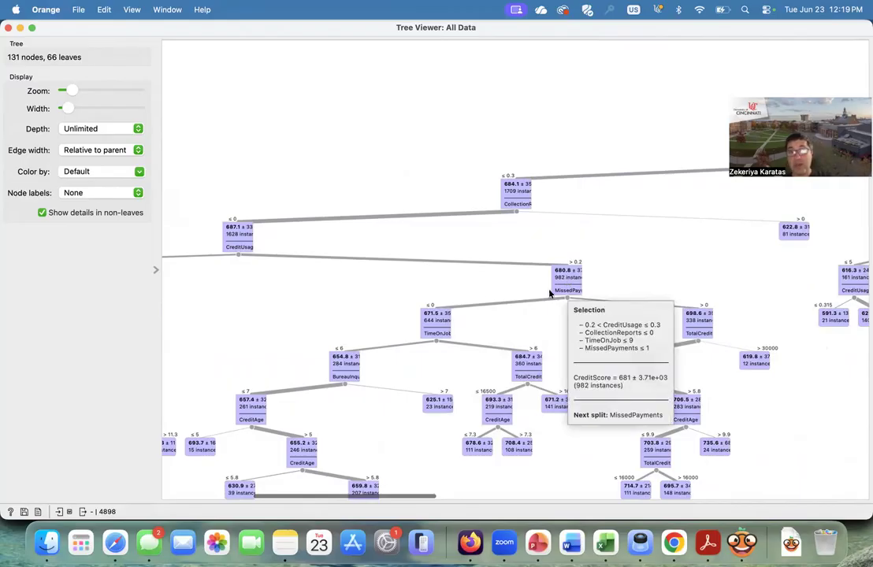
mouse_move(440, 326)
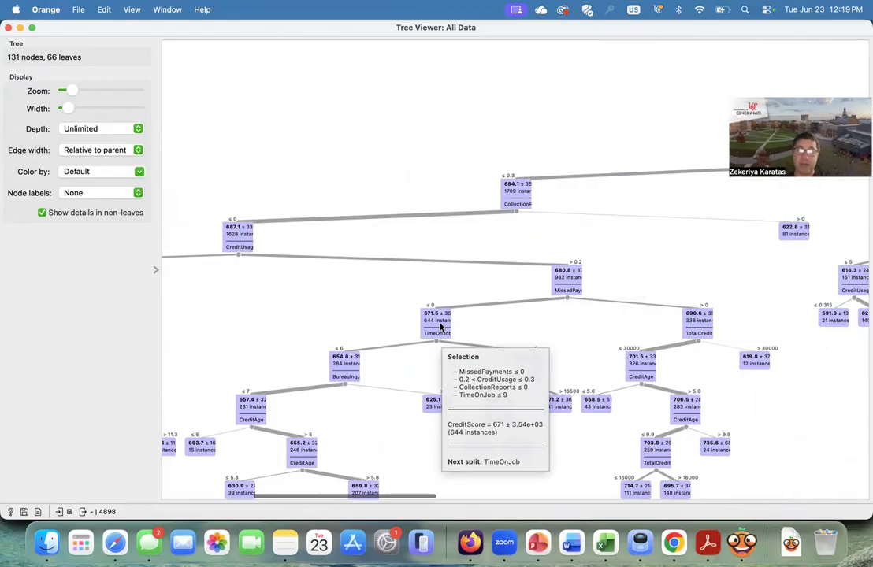
scroll(440, 326, "down", 2)
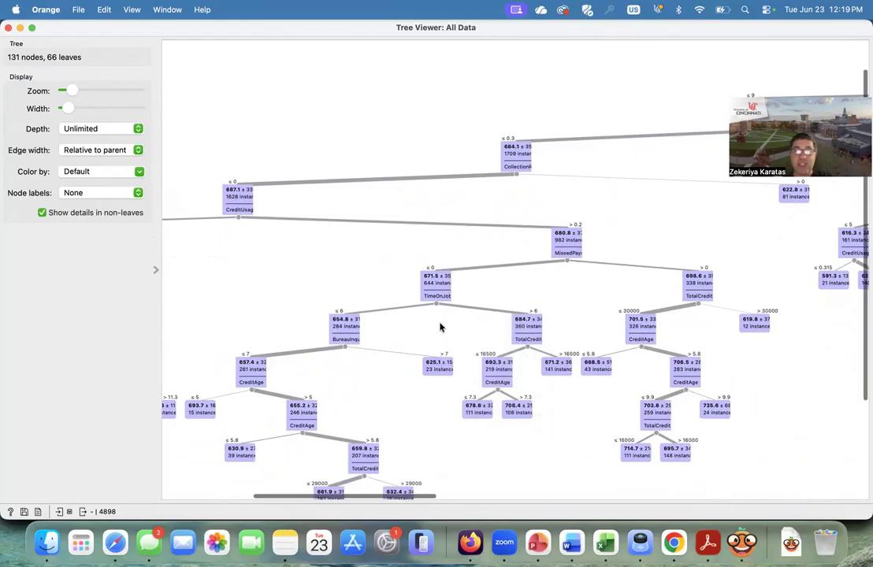
mouse_move(436, 299)
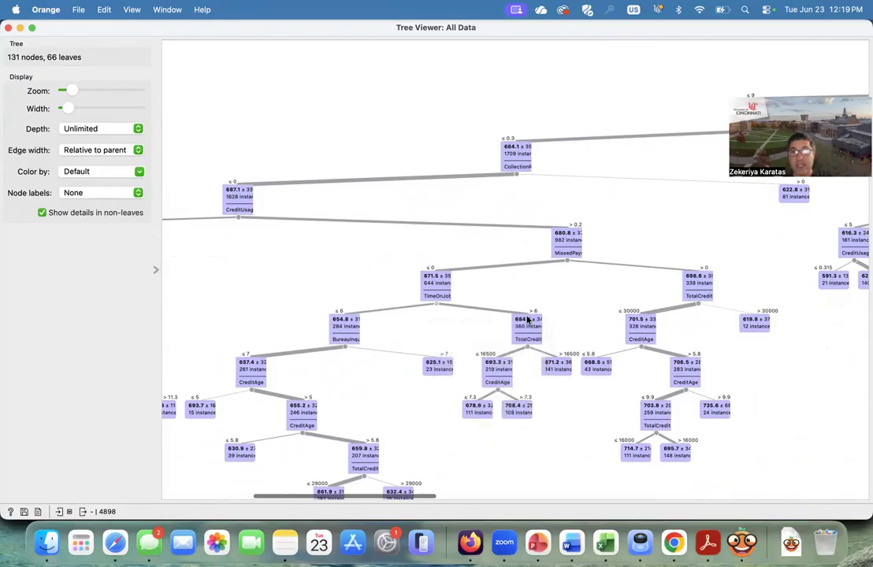
mouse_move(527, 322)
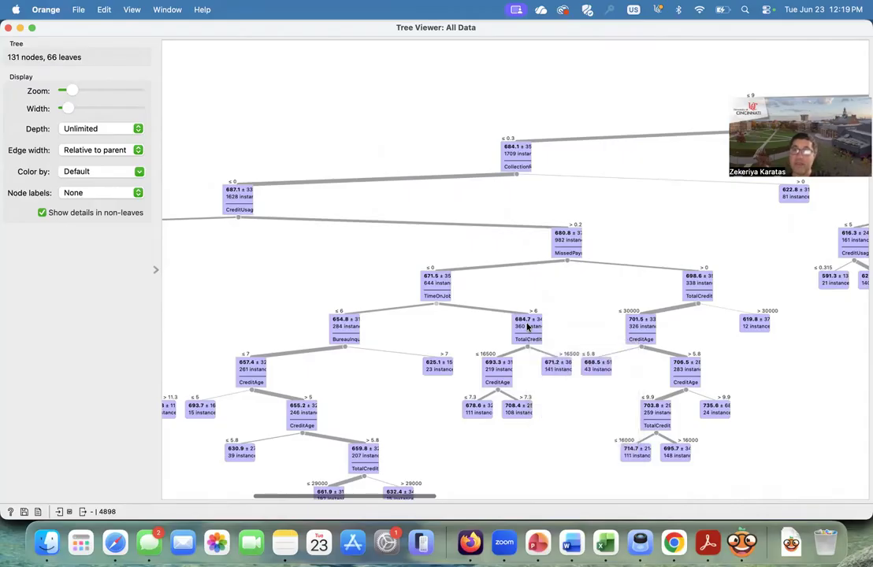
- Switch to the browser to recheck part (d)'s individual description, then return to the tree viewer
left_click(673, 542)
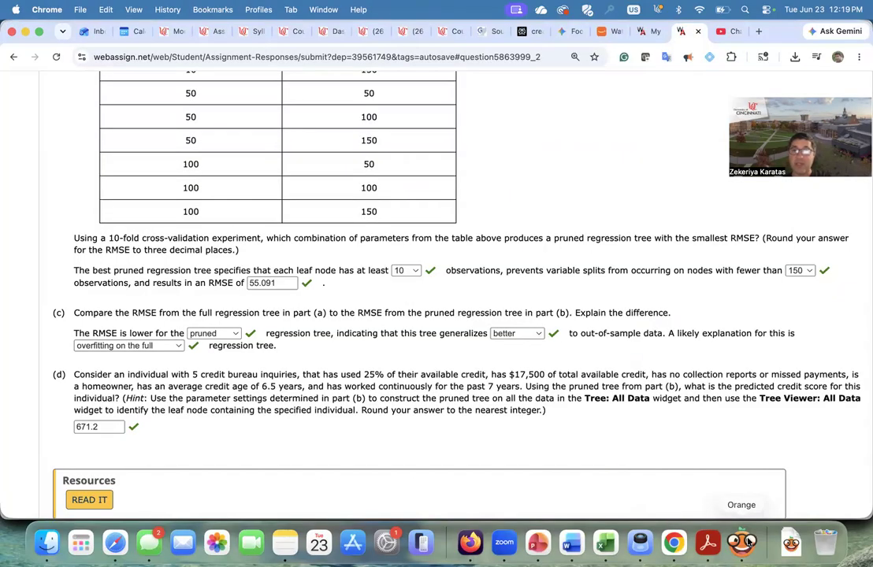
left_click(749, 542)
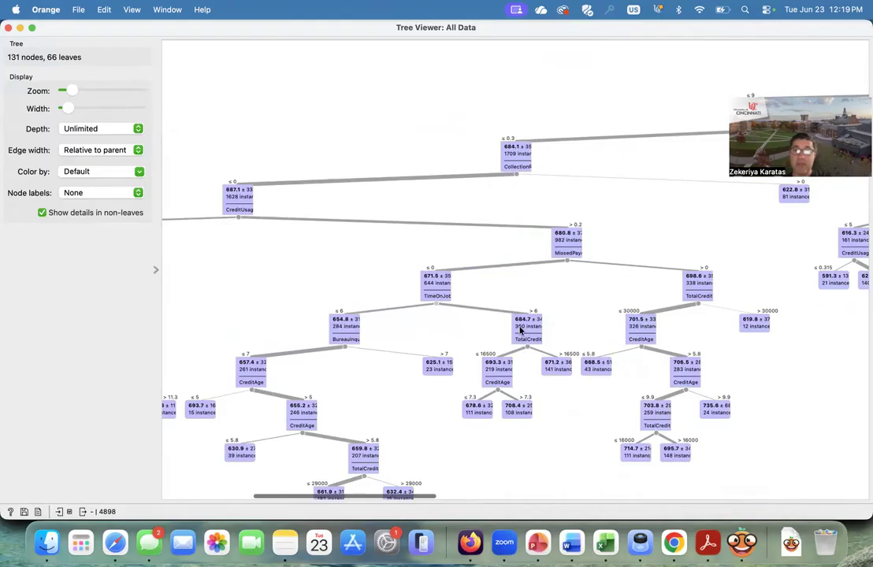
mouse_move(558, 364)
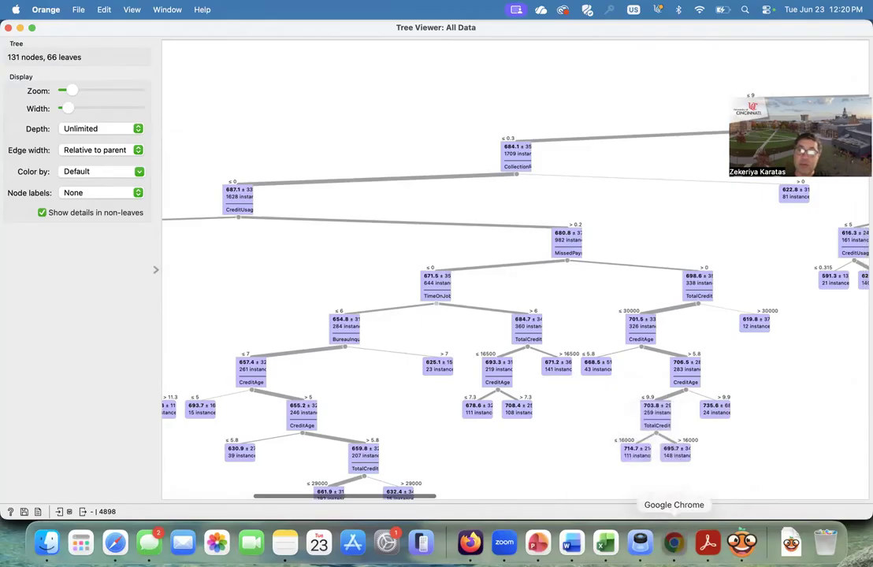
- Switch back to the WebAssign page and scroll through parts (a) to (d) to review the answers
left_click(674, 542)
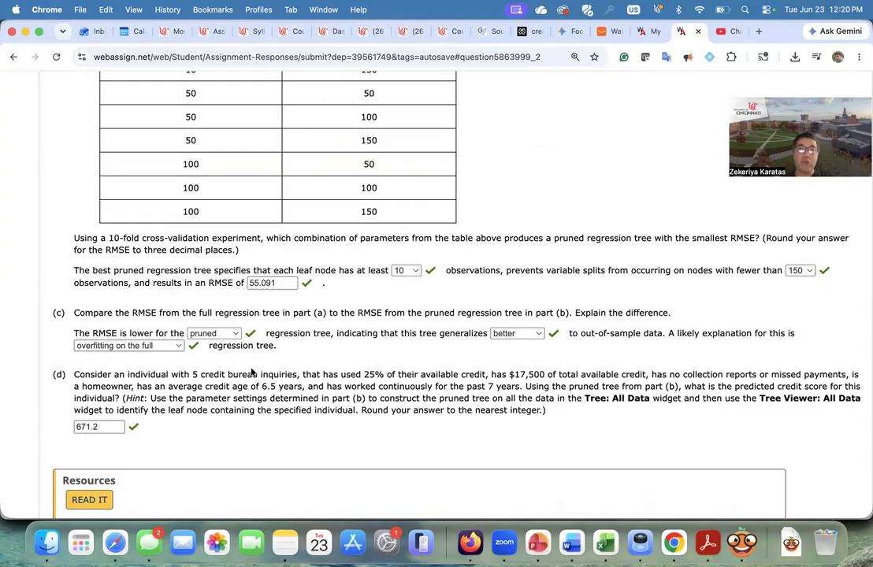
scroll(237, 346, "up", 3)
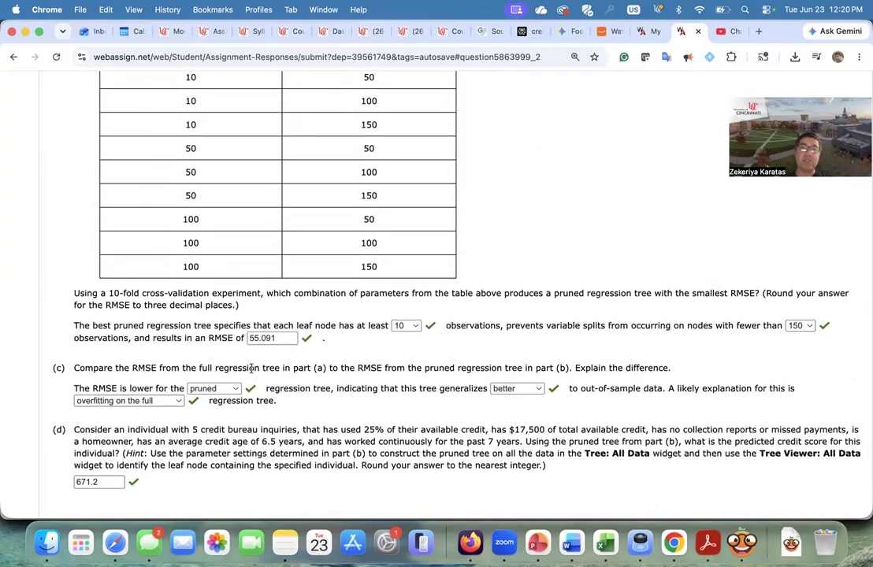
scroll(253, 368, "up", 6)
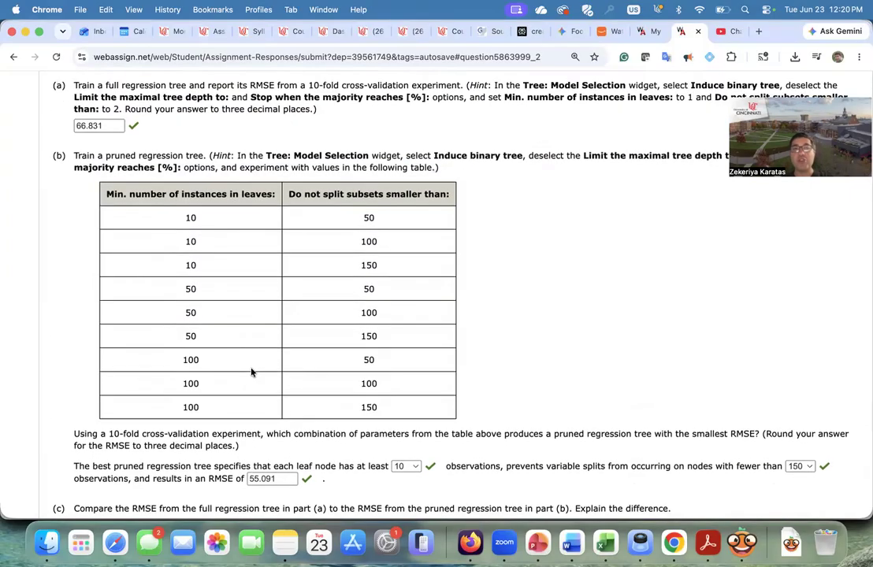
scroll(252, 371, "up", 3)
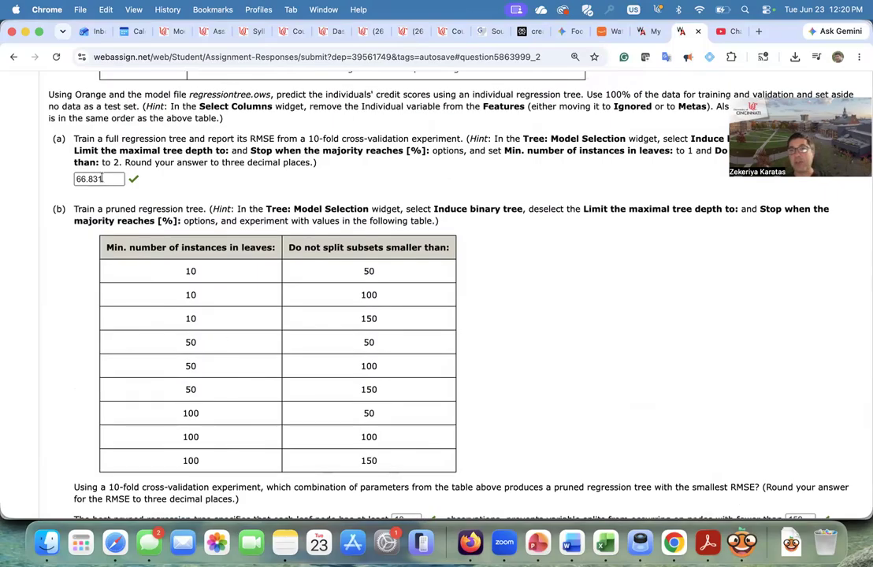
scroll(101, 179, "down", 8)
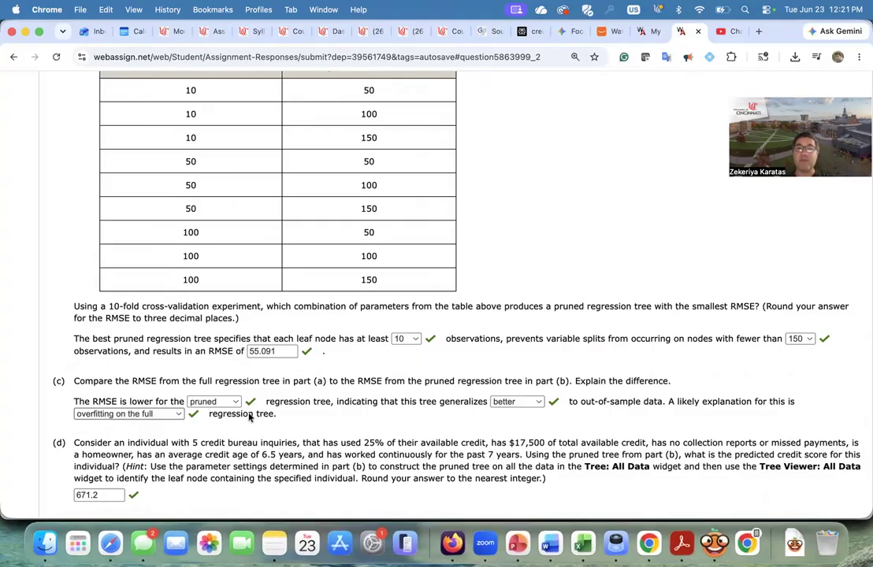
scroll(446, 358, "down", 2)
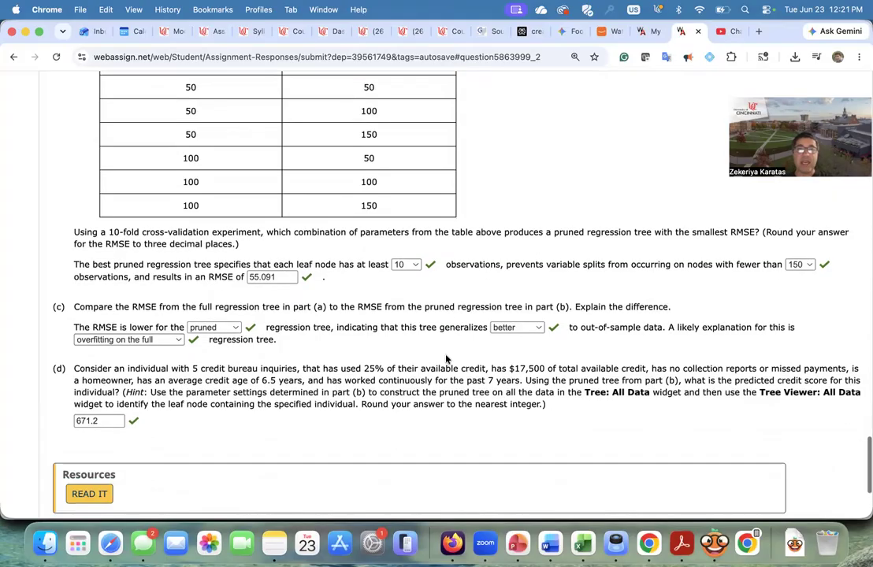
scroll(446, 358, "down", 1)
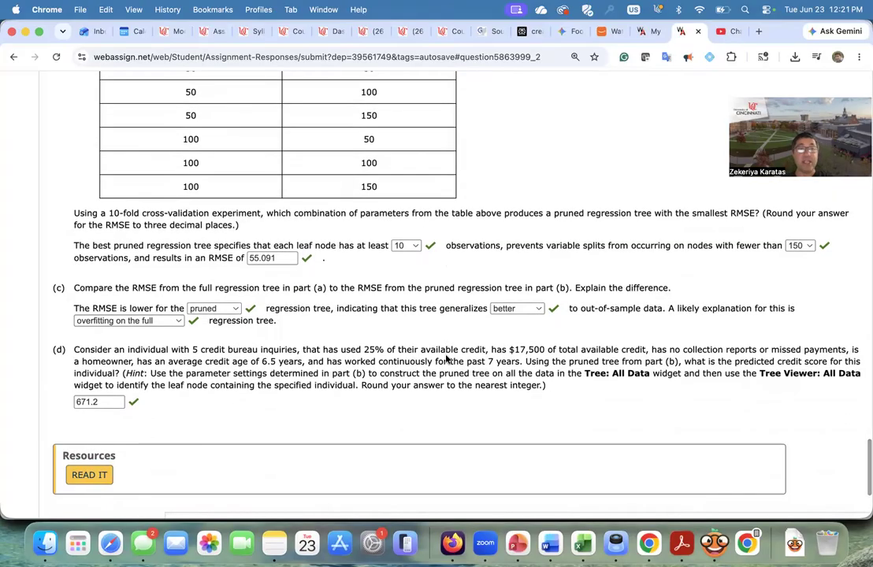